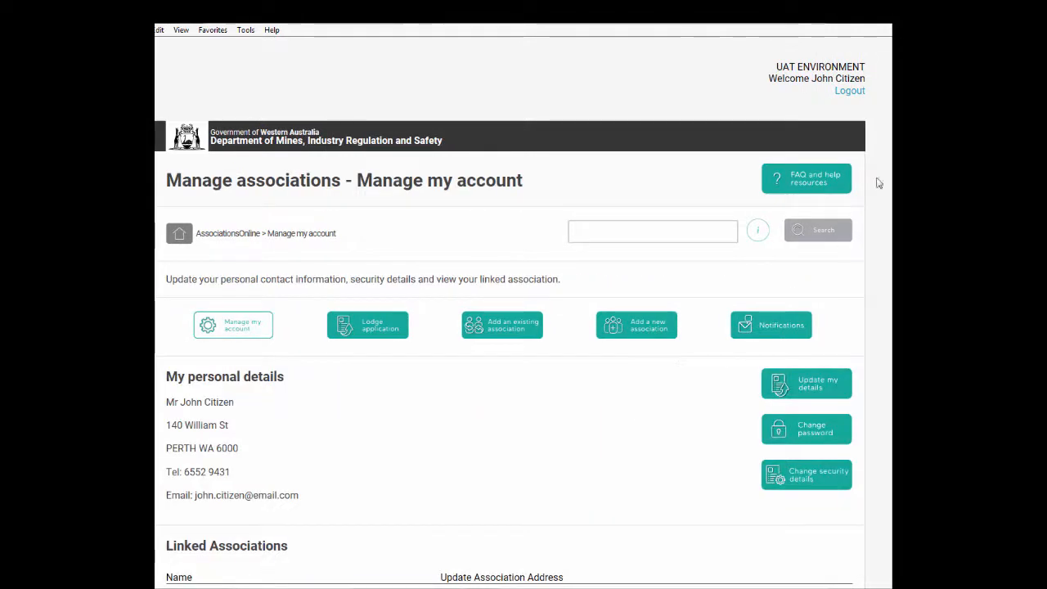
From Lodge application, start a 'Change of rules by Special Resolution' application for ABC INCORPORATED
{"action": "scroll", "coordinate": [878, 180], "scroll_direction": "down", "scroll_amount": 3}
{"action": "scroll", "coordinate": [510, 312], "scroll_direction": "down", "scroll_amount": 1}
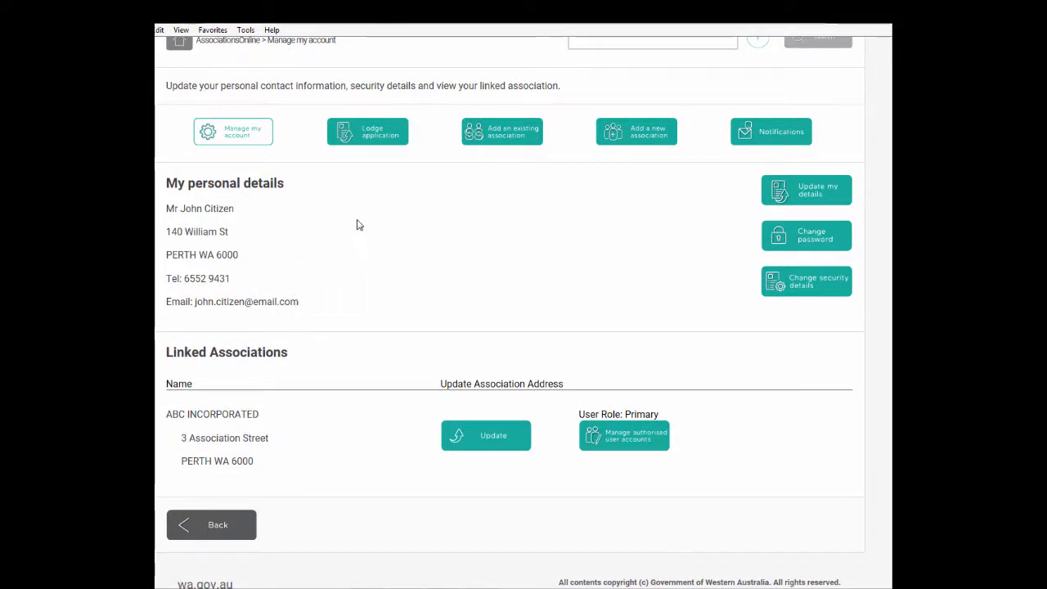
{"action": "left_click", "coordinate": [383, 137]}
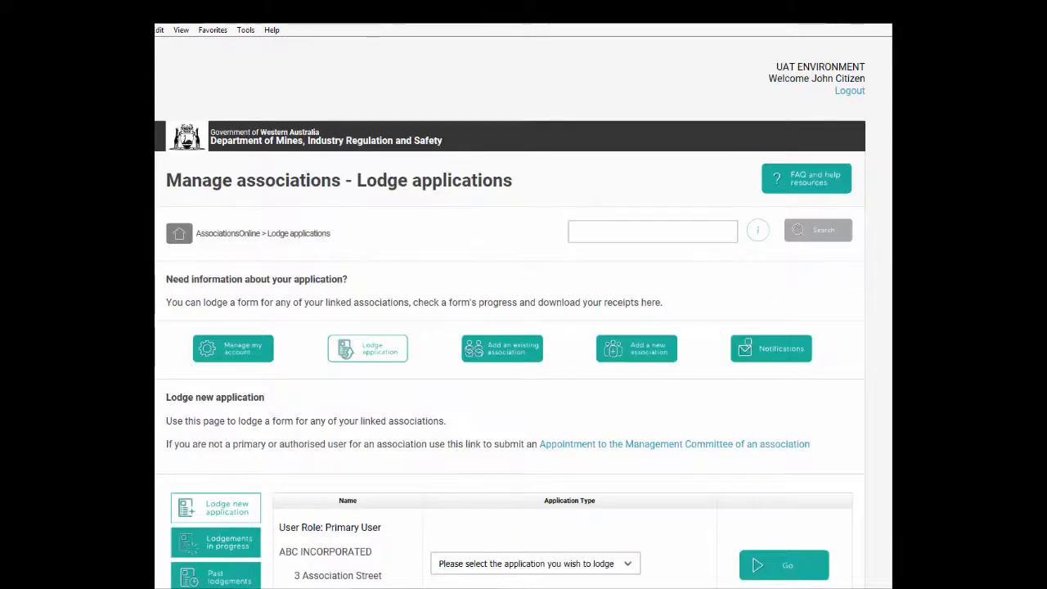
{"action": "scroll", "coordinate": [883, 221], "scroll_direction": "down", "scroll_amount": 1}
{"action": "scroll", "coordinate": [792, 364], "scroll_direction": "down", "scroll_amount": 1}
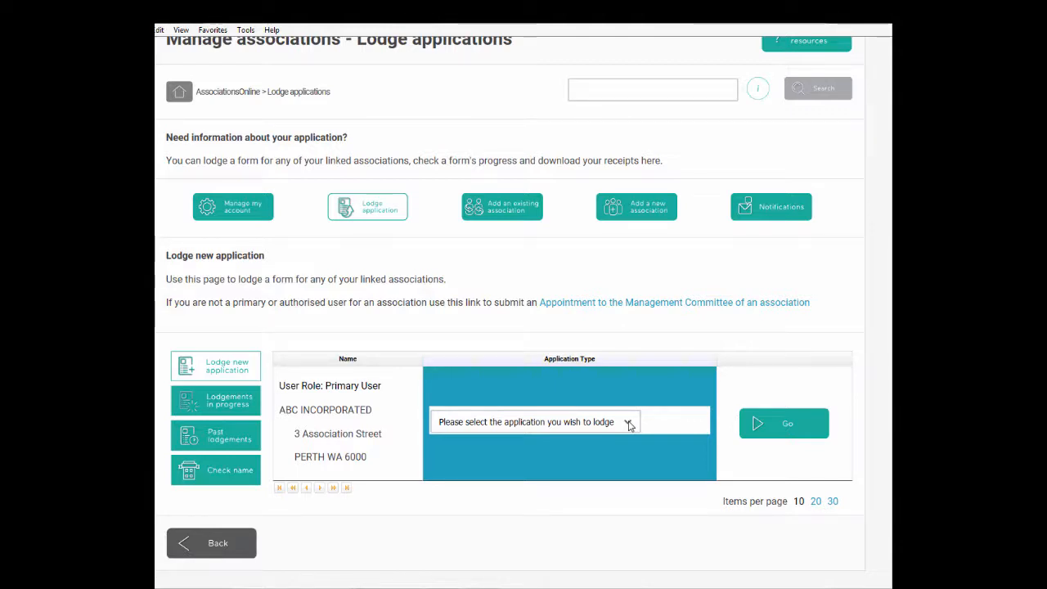
{"action": "left_click", "coordinate": [628, 422]}
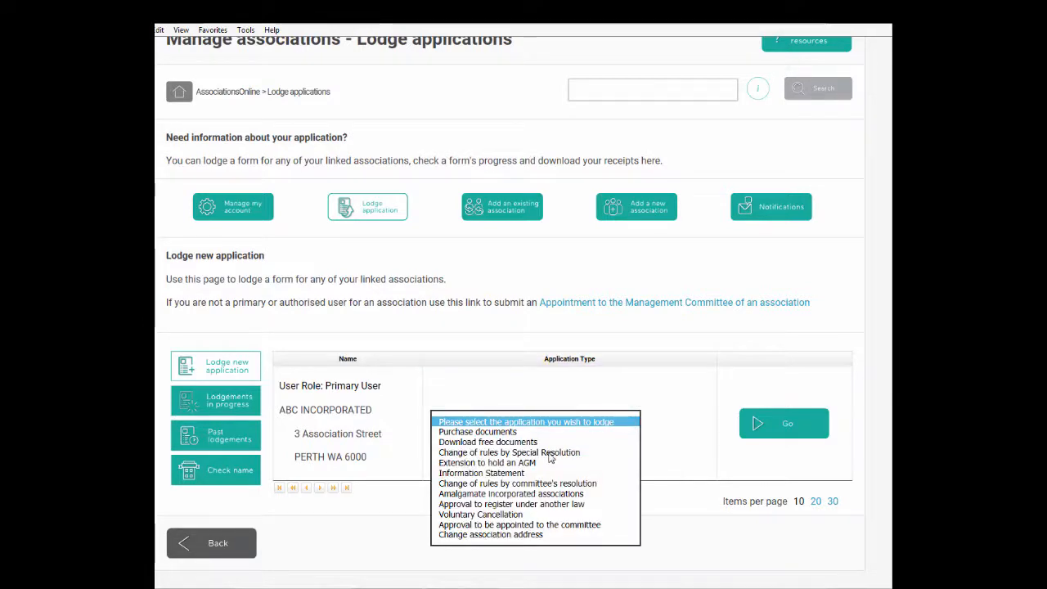
{"action": "left_click", "coordinate": [549, 454]}
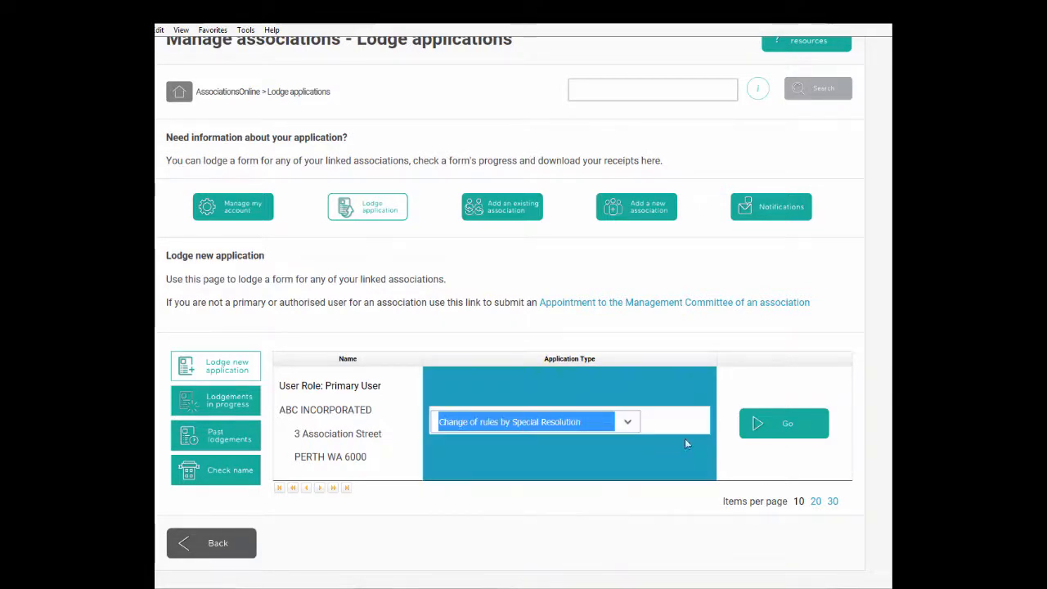
{"action": "left_click", "coordinate": [783, 423]}
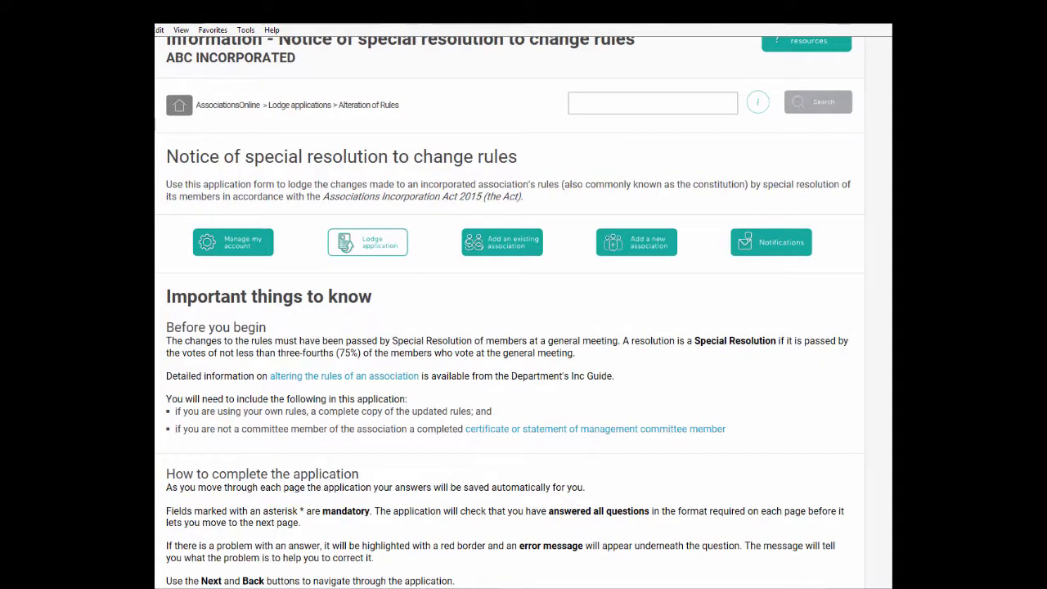
Read the 'Notice of special resolution to change rules' information and go on to the meeting date question
{"action": "scroll", "coordinate": [890, 372], "scroll_direction": "down", "scroll_amount": 3}
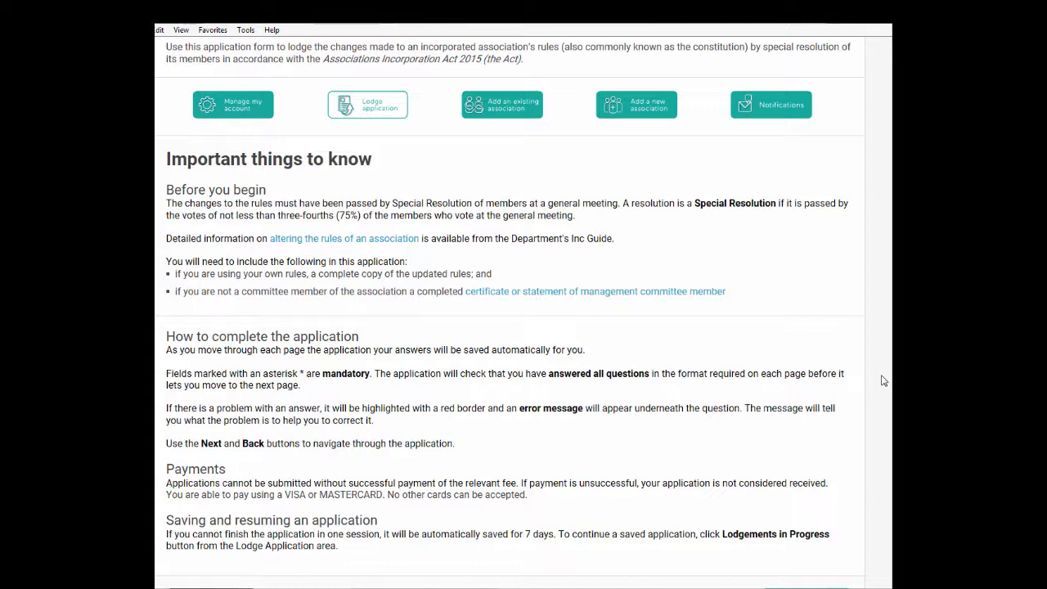
{"action": "scroll", "coordinate": [883, 380], "scroll_direction": "down", "scroll_amount": 1}
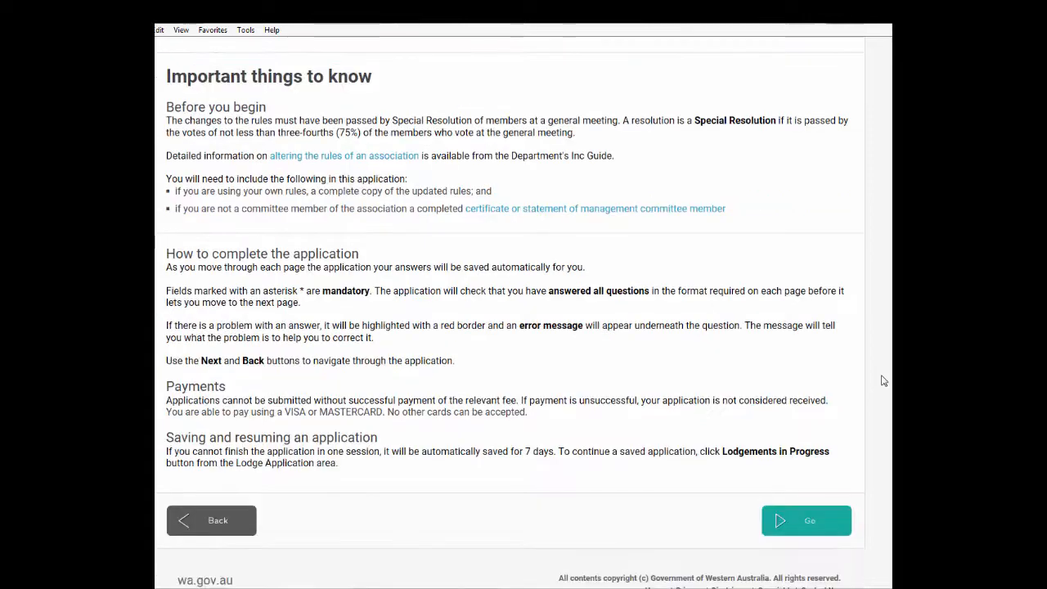
{"action": "left_click", "coordinate": [808, 523]}
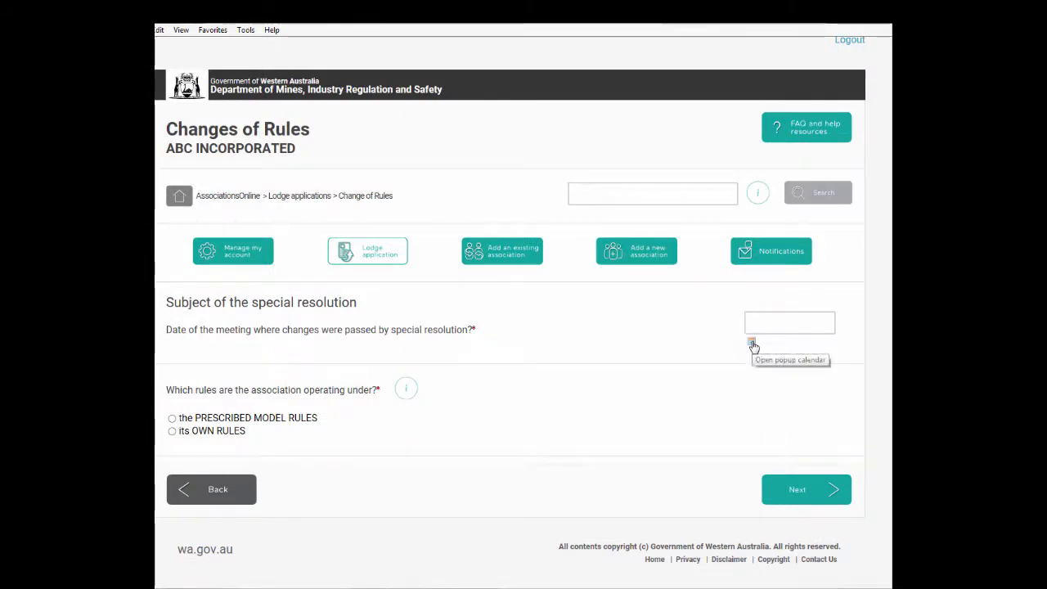
Set the meeting date to 01/03/2017 from the calendar
{"action": "left_click", "coordinate": [751, 342]}
{"action": "left_click", "coordinate": [780, 360]}
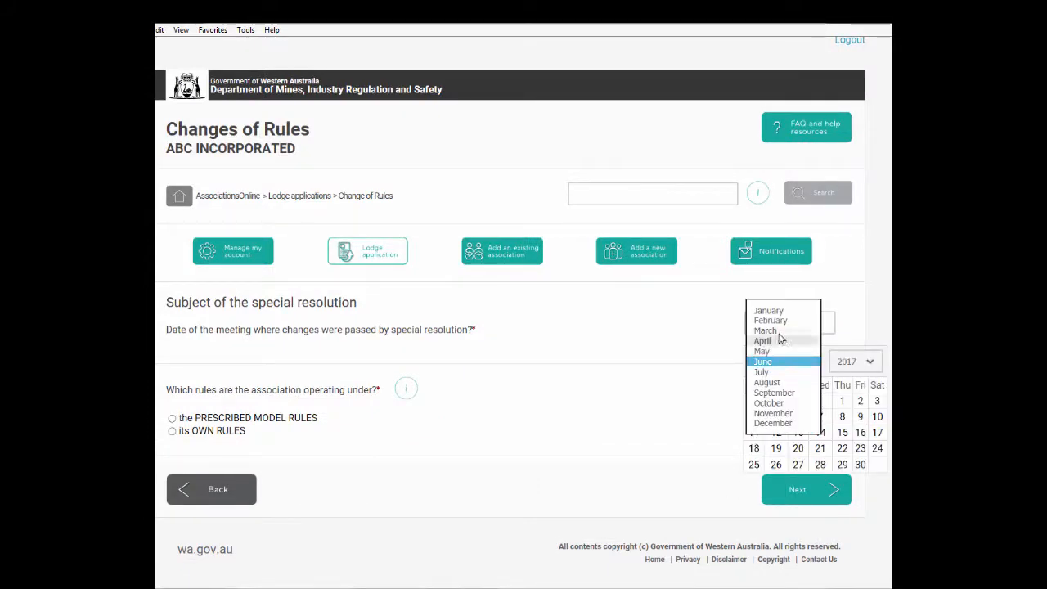
{"action": "left_click", "coordinate": [777, 328]}
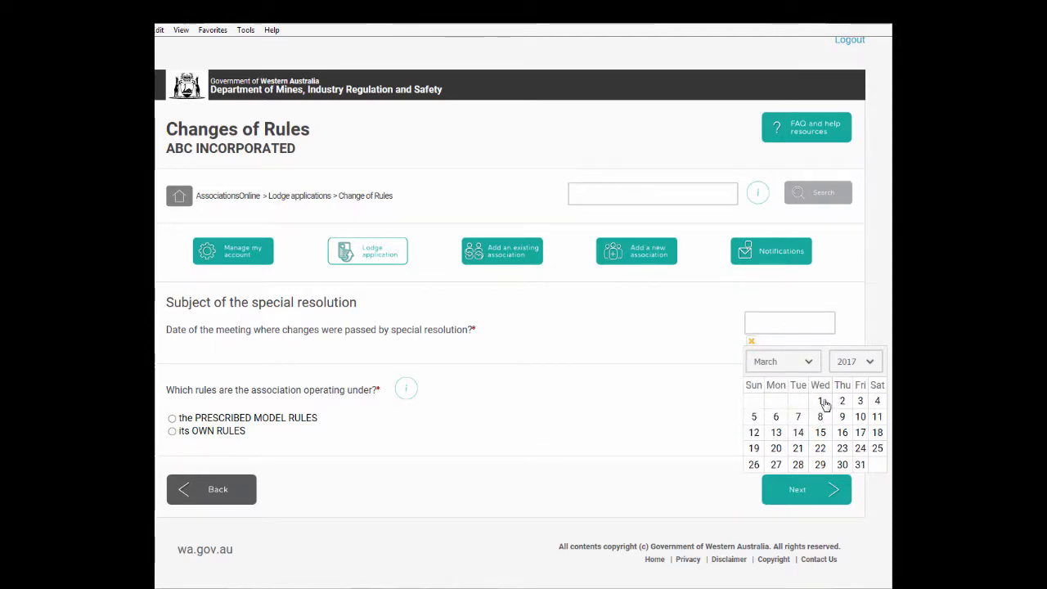
{"action": "left_click", "coordinate": [819, 400]}
Enter the late-lodgement reason text and choose the PRESCRIBED MODEL RULES option
{"action": "left_click", "coordinate": [668, 425]}
{"action": "type", "text": "E"}
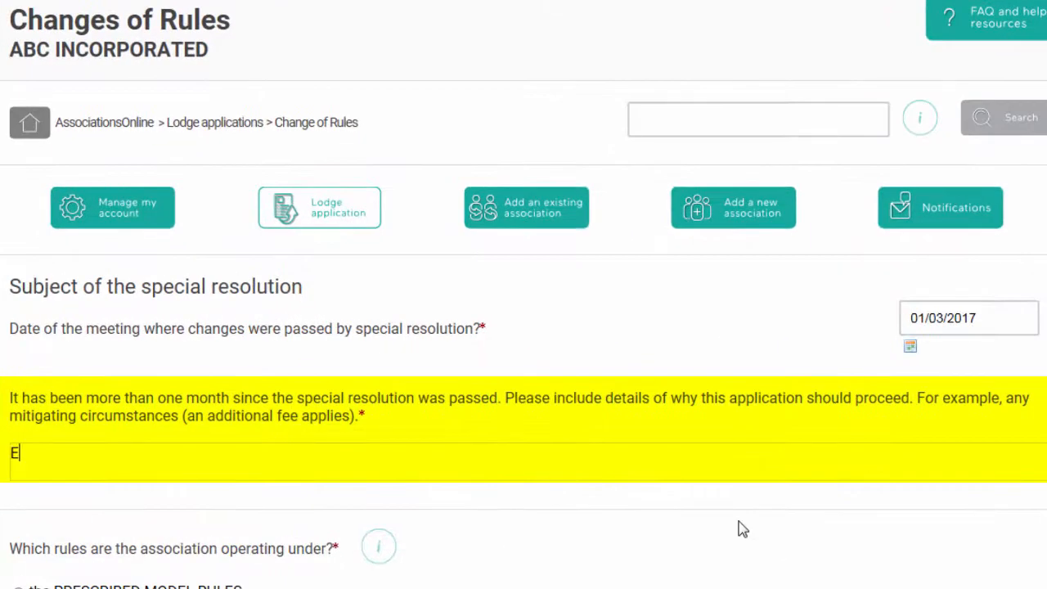
{"action": "type", "text": "nter reason "}
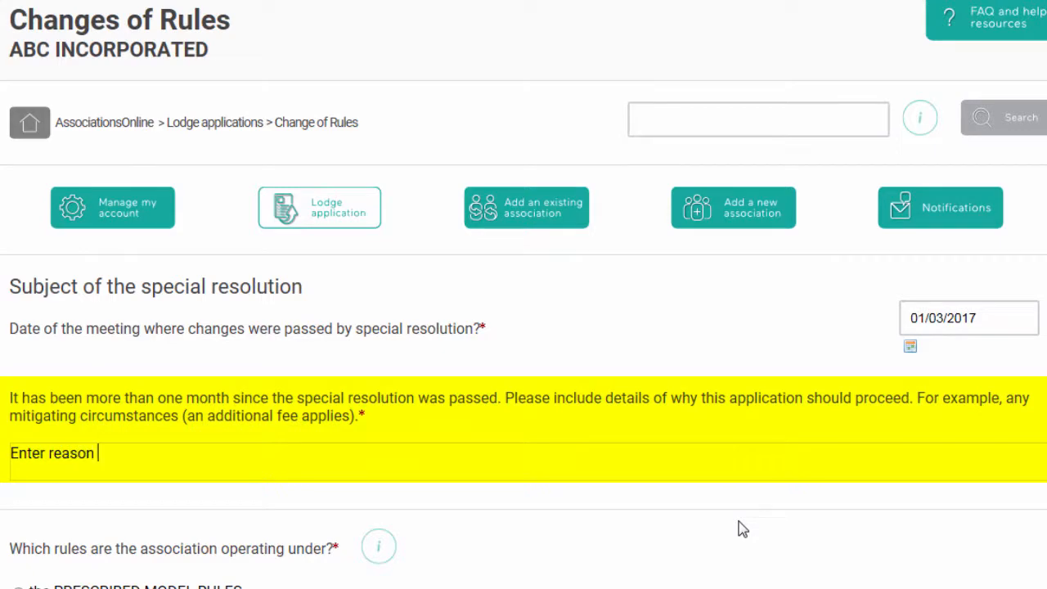
{"action": "type", "text": "for late lodgeme"}
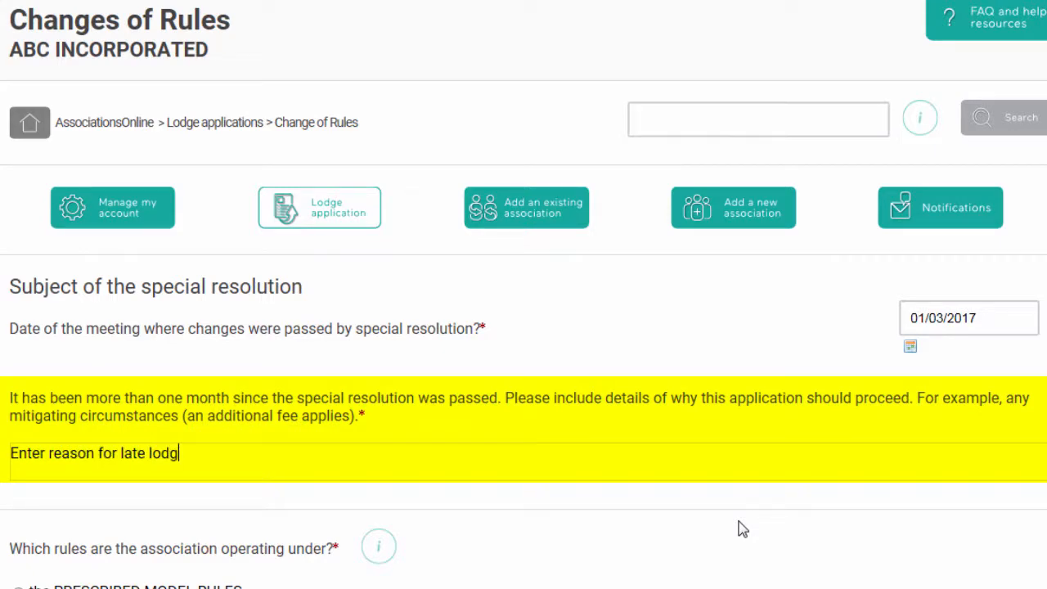
{"action": "type", "text": "nt"}
{"action": "key", "text": "Left"}
{"action": "key", "text": "Left"}
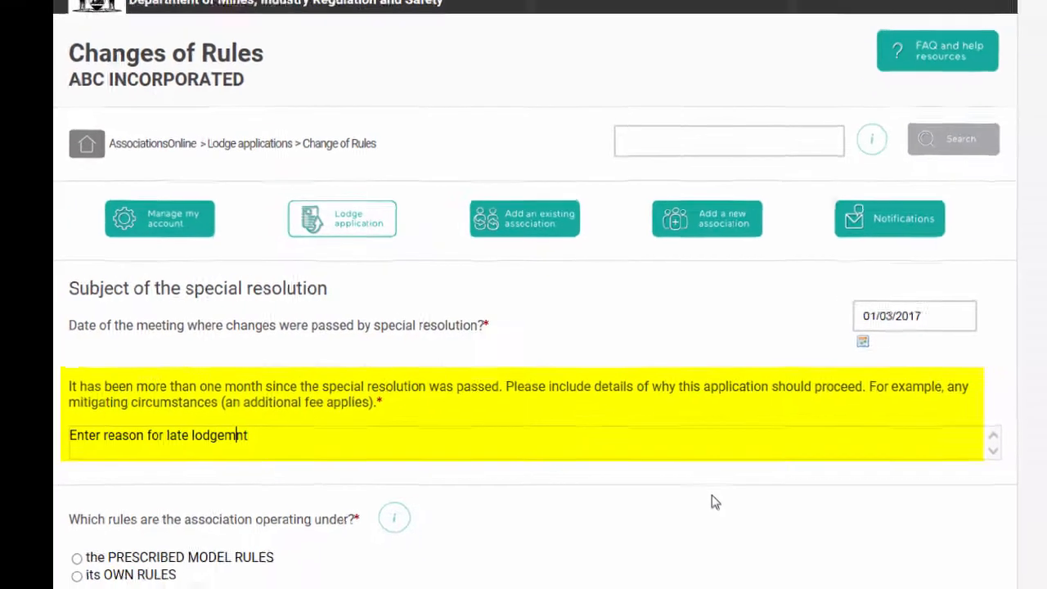
{"action": "type", "text": "e"}
{"action": "scroll", "coordinate": [647, 463], "scroll_direction": "down", "scroll_amount": 1}
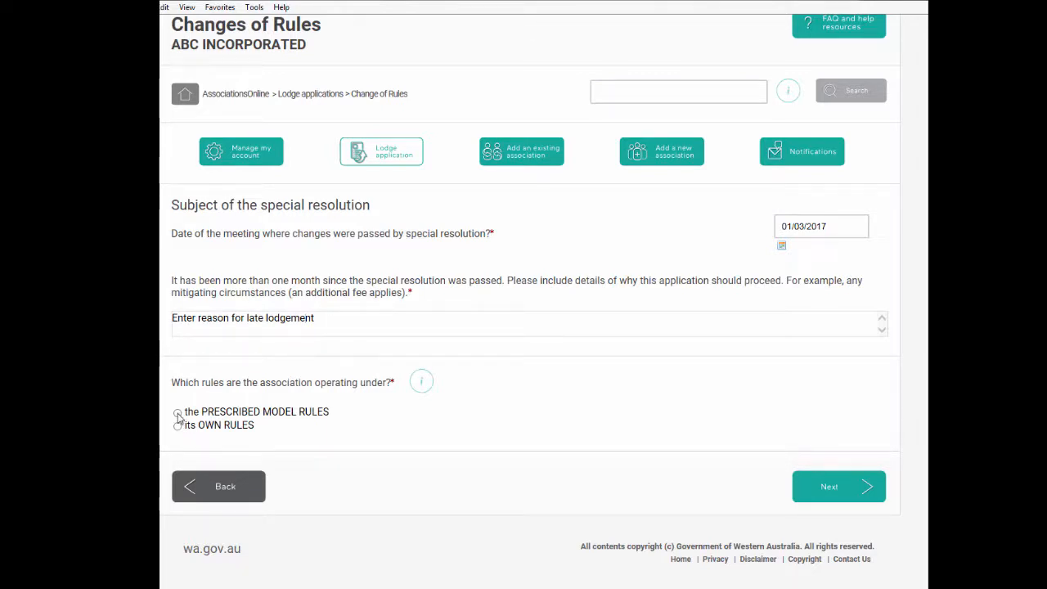
{"action": "left_click", "coordinate": [177, 414]}
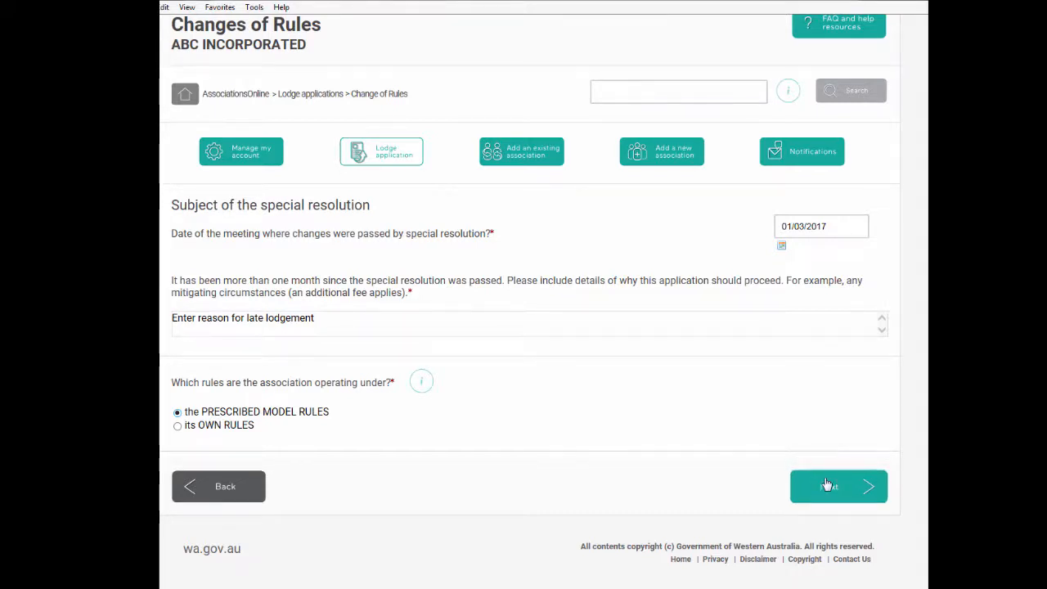
Mark the association's name and its objects or purposes as affected under the model rules
{"action": "left_click", "coordinate": [826, 485]}
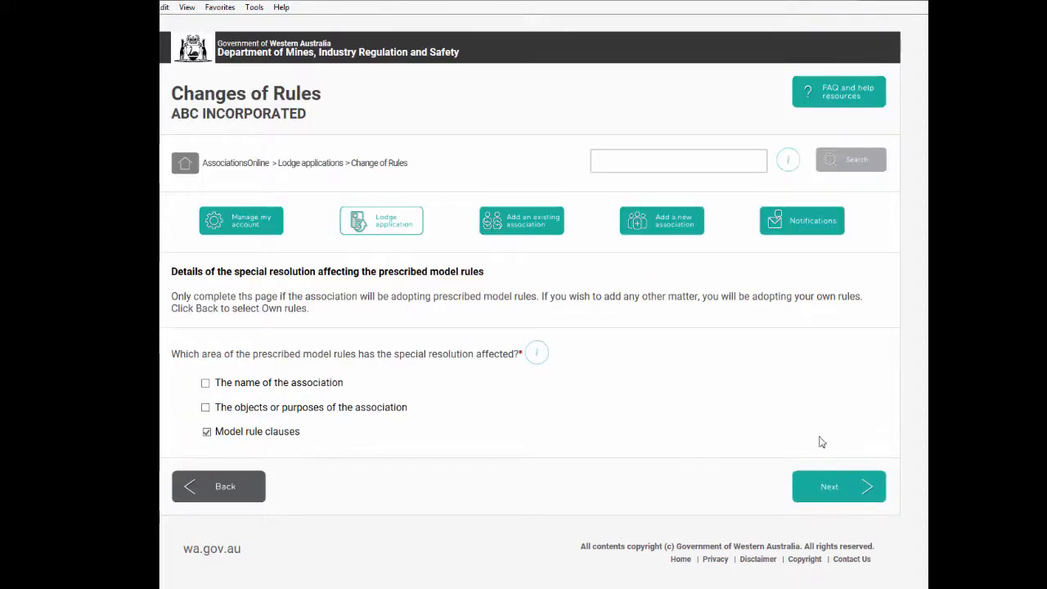
{"action": "left_click", "coordinate": [205, 383]}
{"action": "left_click", "coordinate": [206, 408]}
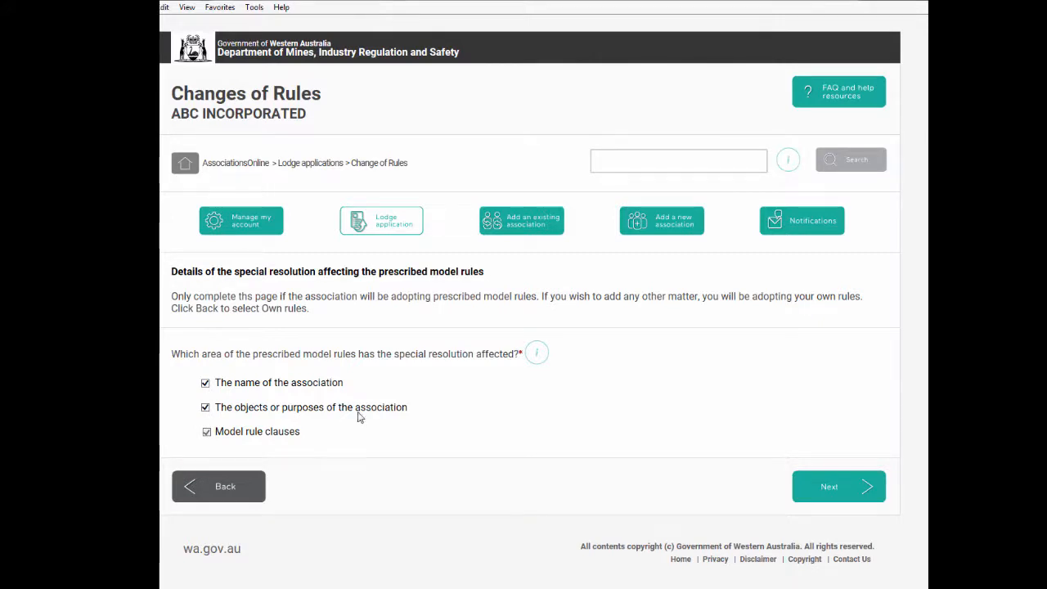
{"action": "left_click", "coordinate": [827, 497]}
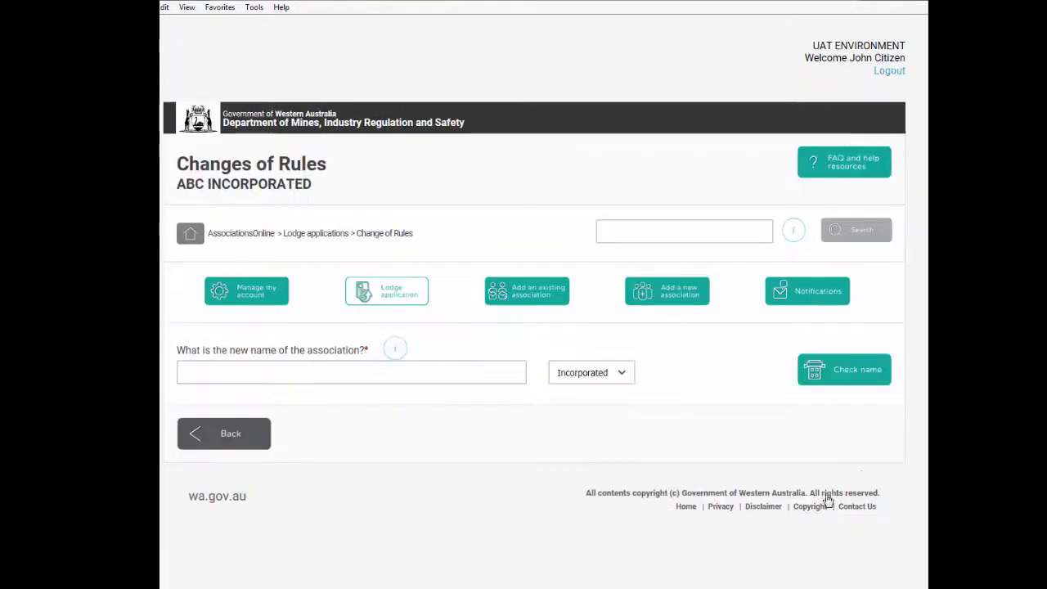
Give the new name ABCDEFGH, which passes the name check, and enter 'objects' as the new objects
{"action": "left_click", "coordinate": [270, 371]}
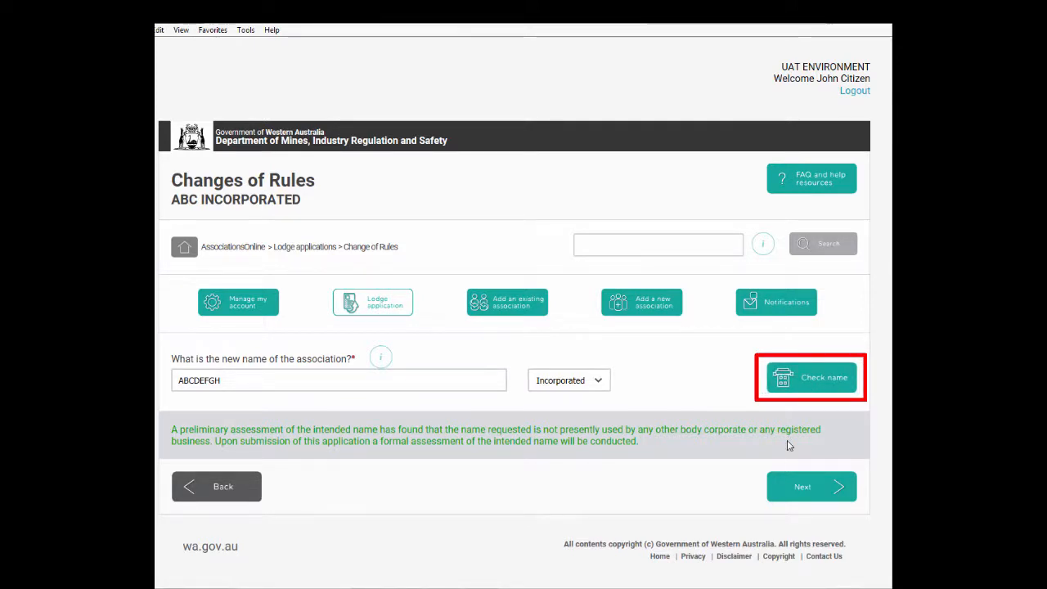
{"action": "left_click", "coordinate": [792, 490]}
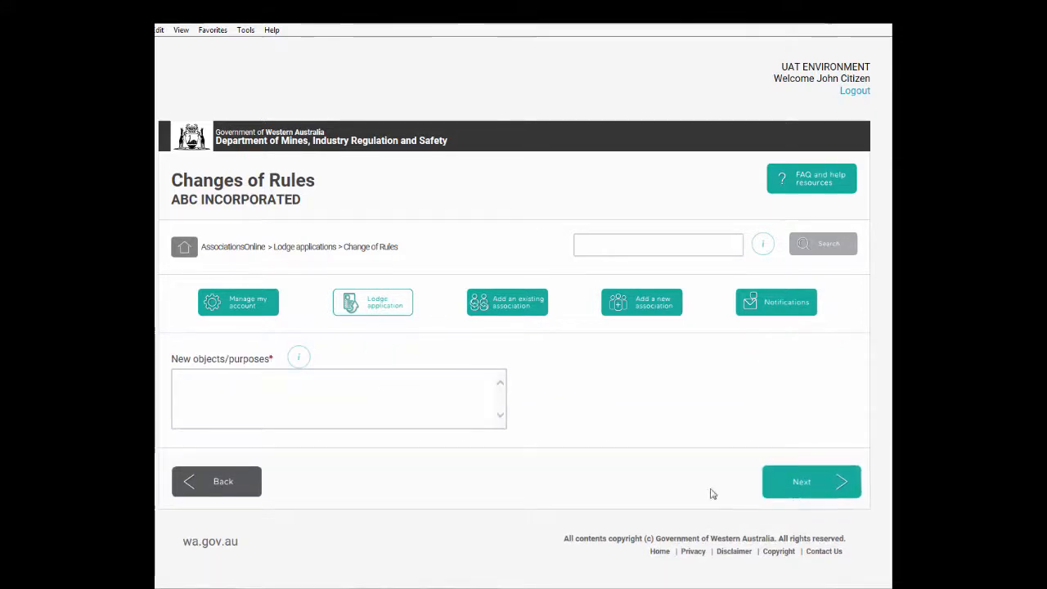
{"action": "left_click", "coordinate": [410, 373]}
{"action": "type", "text": "objects"}
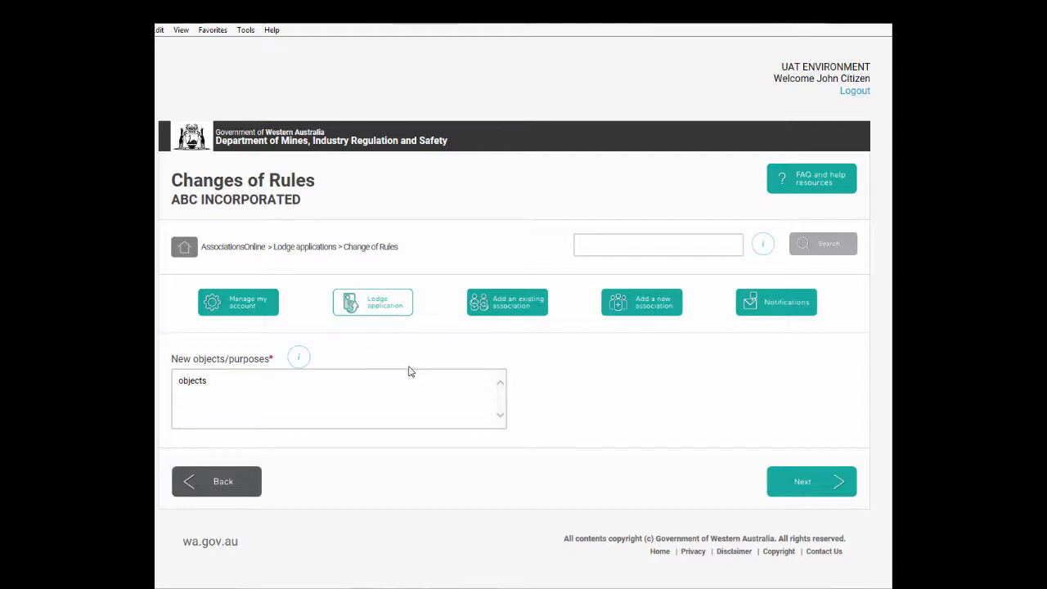
{"action": "left_click", "coordinate": [783, 482]}
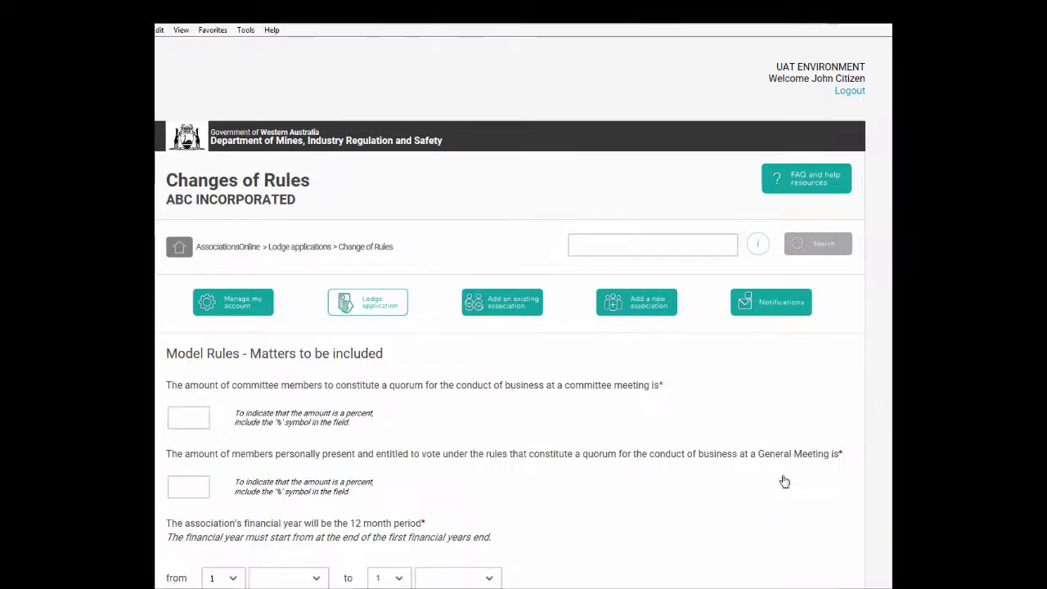
Set committee quorum to 60% and general meeting quorum to 50%, and start the financial year in January
{"action": "scroll", "coordinate": [625, 484], "scroll_direction": "down", "scroll_amount": 2}
{"action": "left_click", "coordinate": [195, 270]}
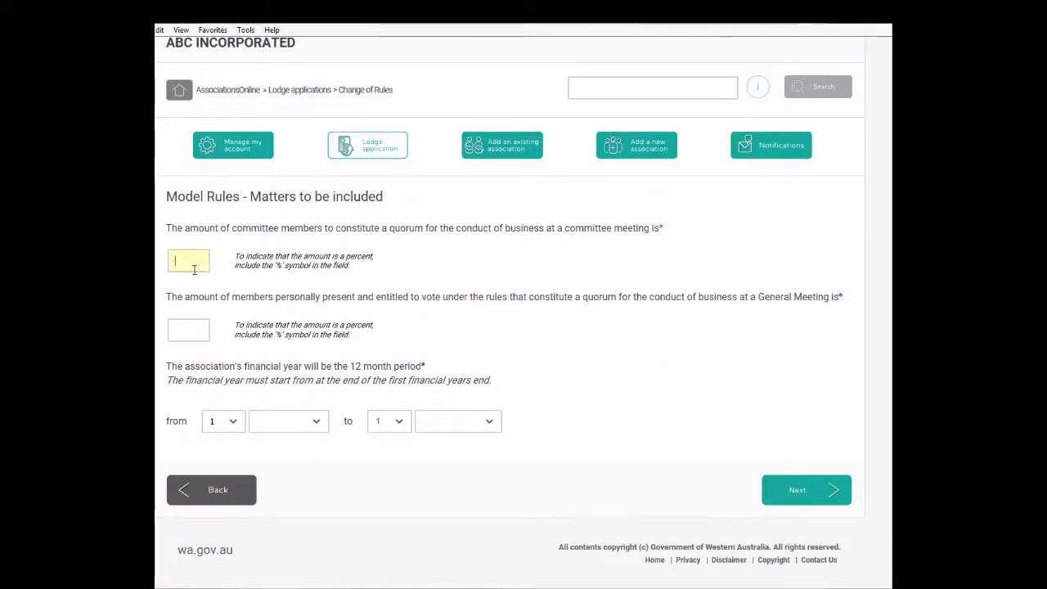
{"action": "type", "text": "60%"}
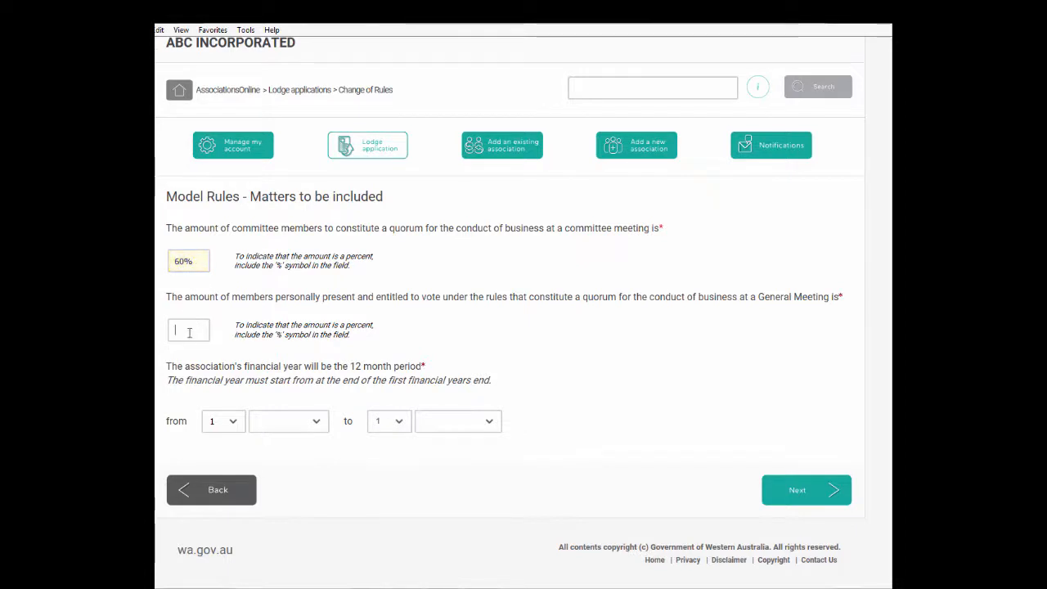
{"action": "left_click", "coordinate": [188, 330]}
{"action": "type", "text": "50"}
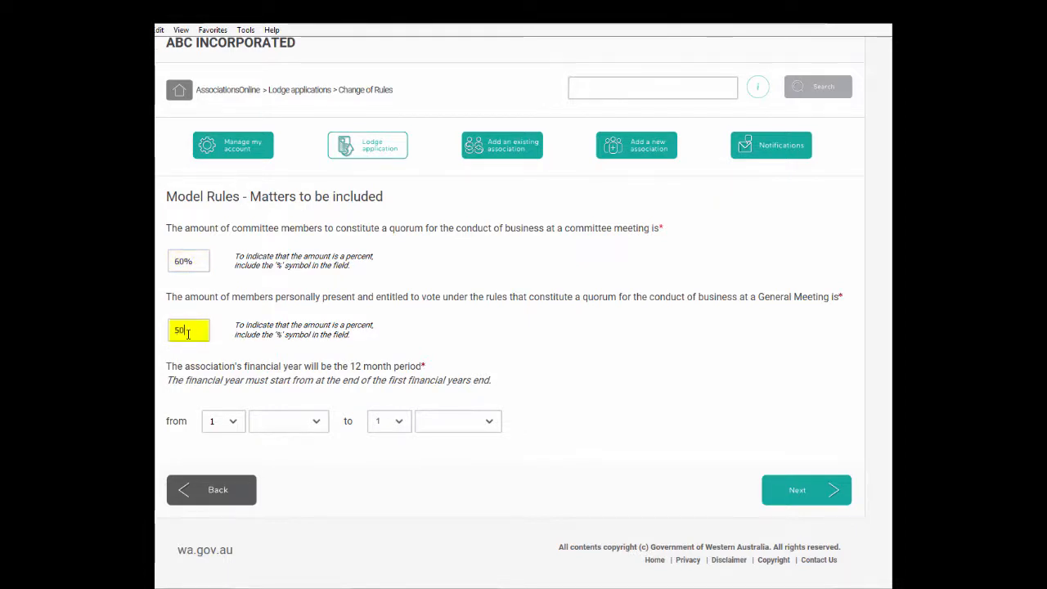
{"action": "type", "text": "%"}
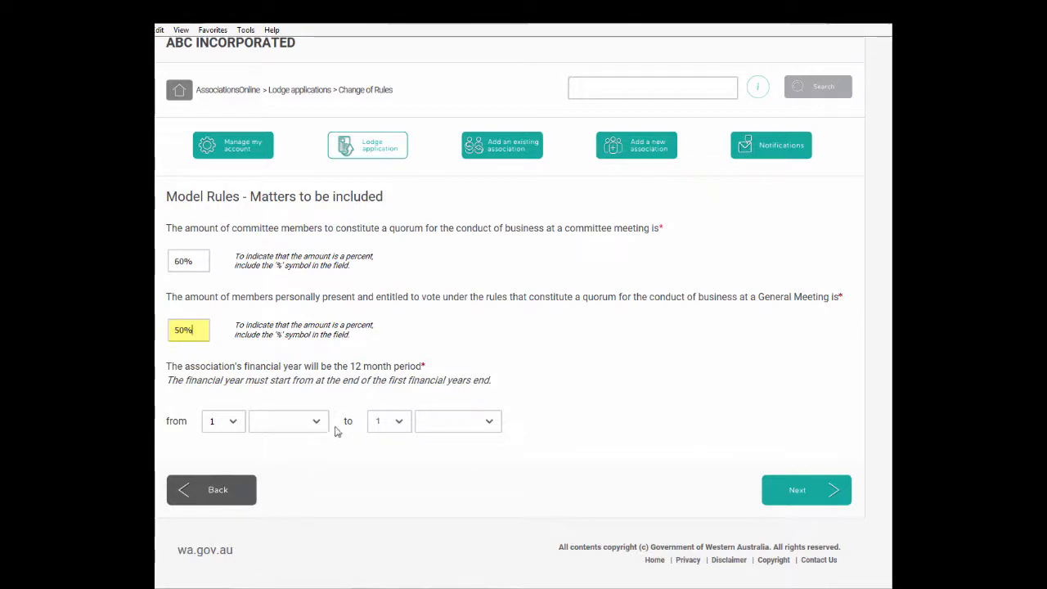
{"action": "left_click", "coordinate": [316, 425]}
{"action": "left_click", "coordinate": [290, 433]}
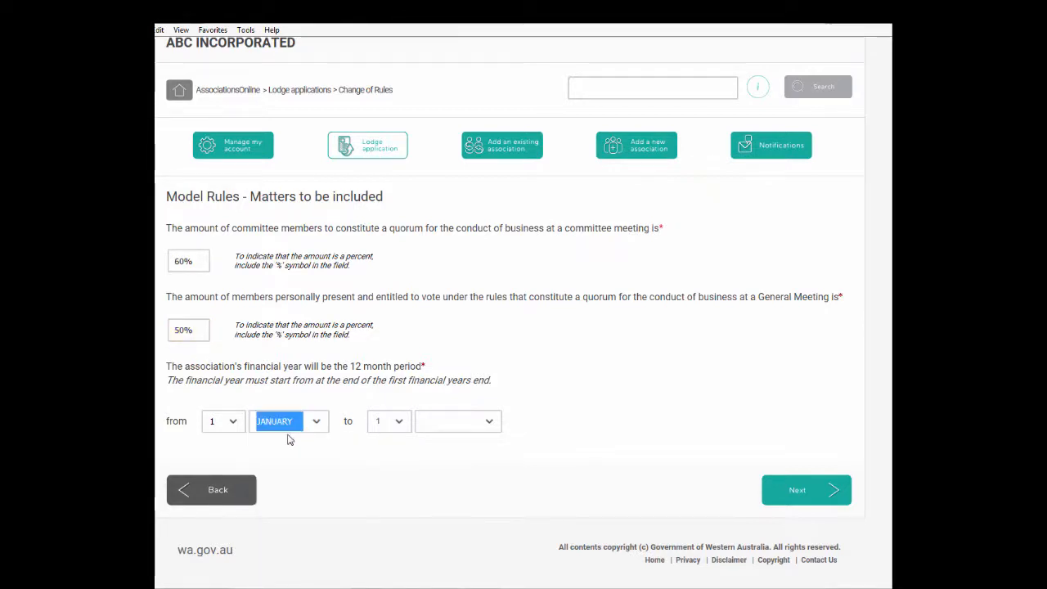
{"action": "left_click", "coordinate": [304, 451]}
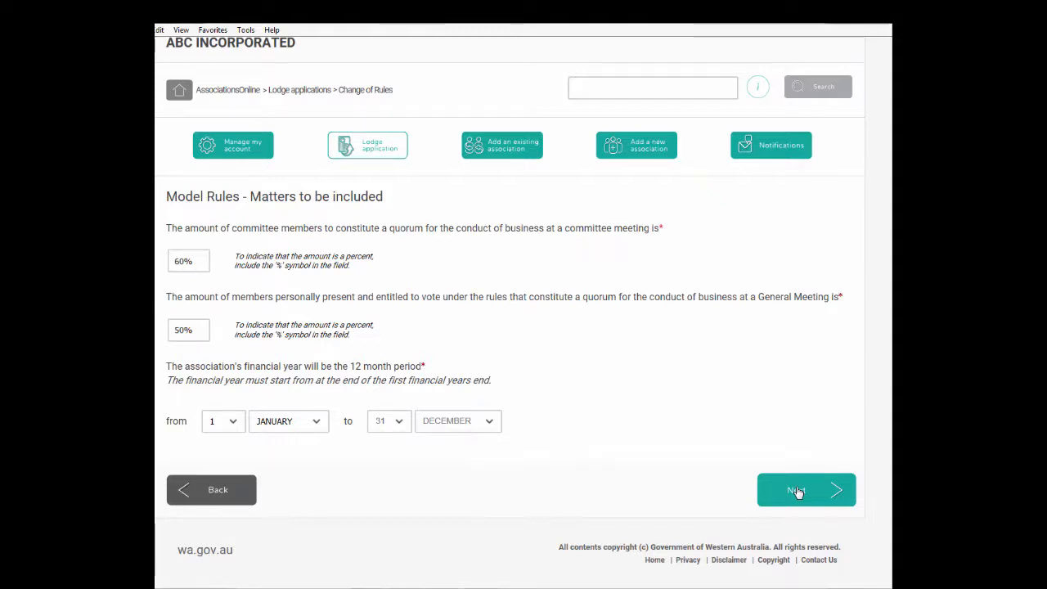
{"action": "left_click", "coordinate": [795, 491]}
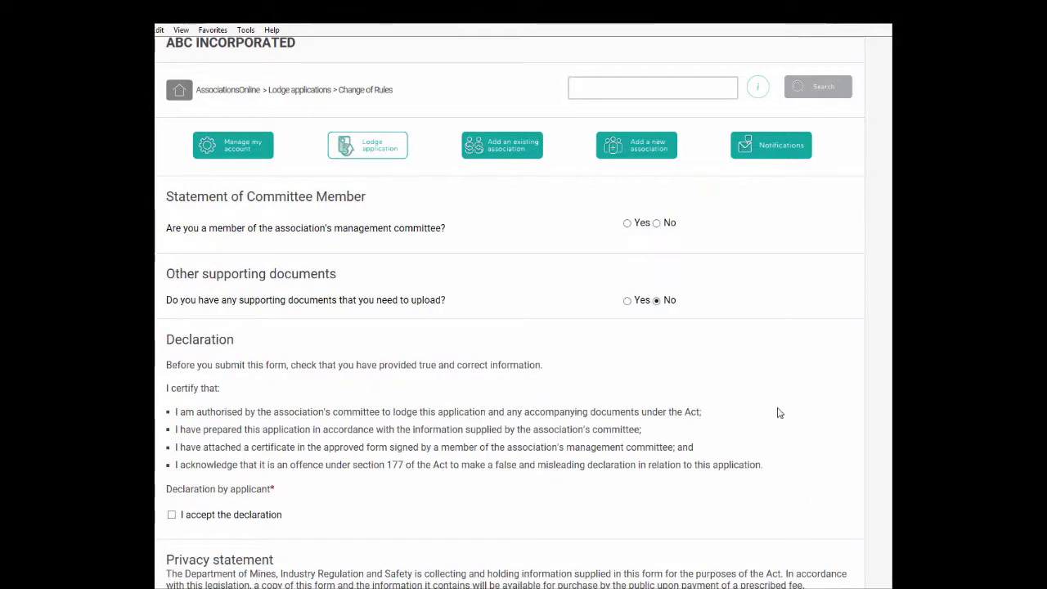
Answer Yes to being a management committee member and accept the declaration
{"action": "scroll", "coordinate": [778, 413], "scroll_direction": "down", "scroll_amount": 1}
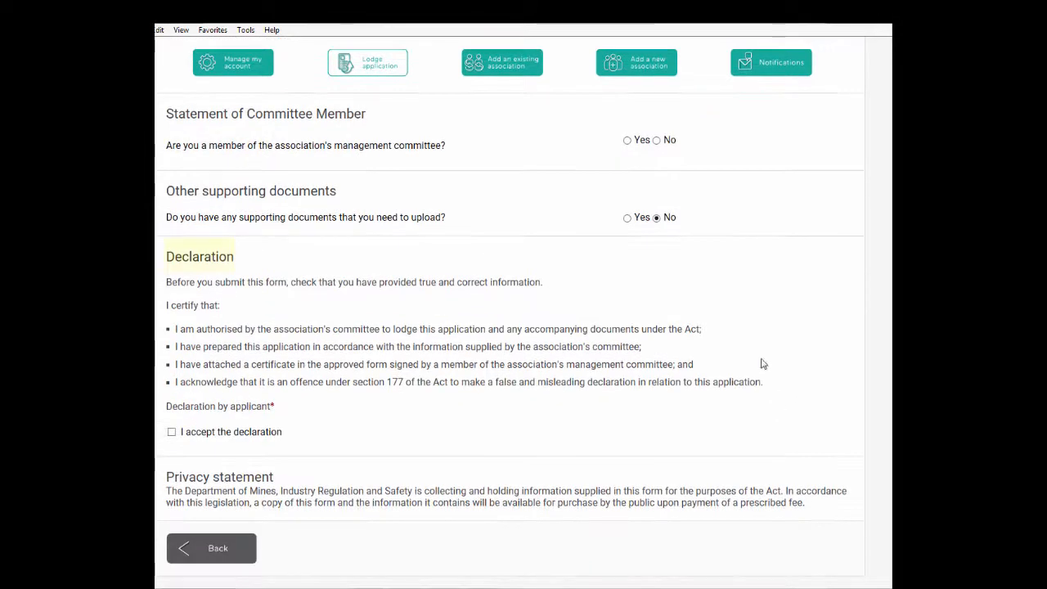
{"action": "left_click", "coordinate": [626, 141]}
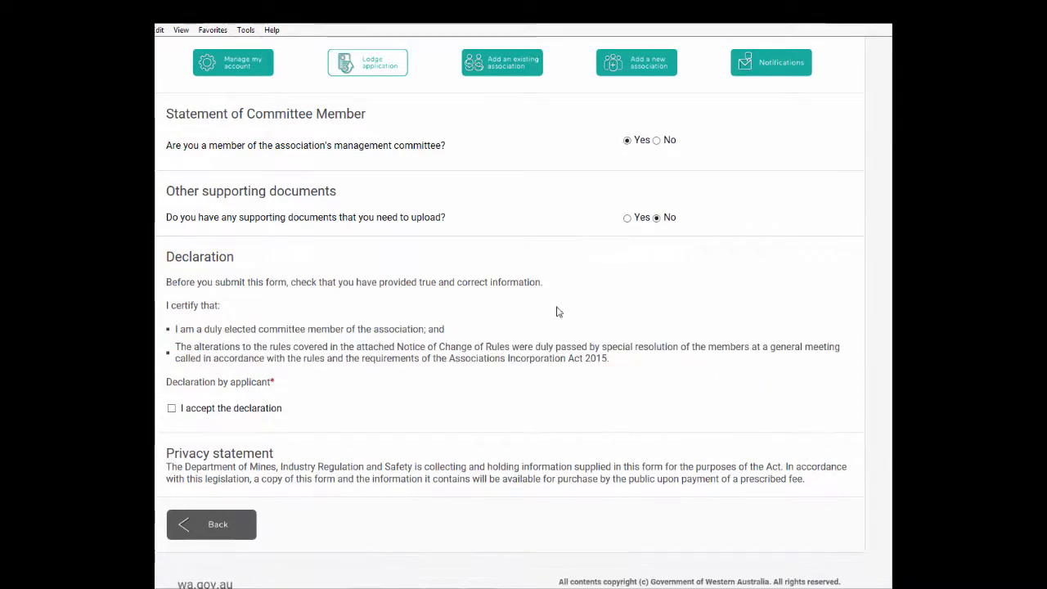
{"action": "left_click", "coordinate": [170, 407]}
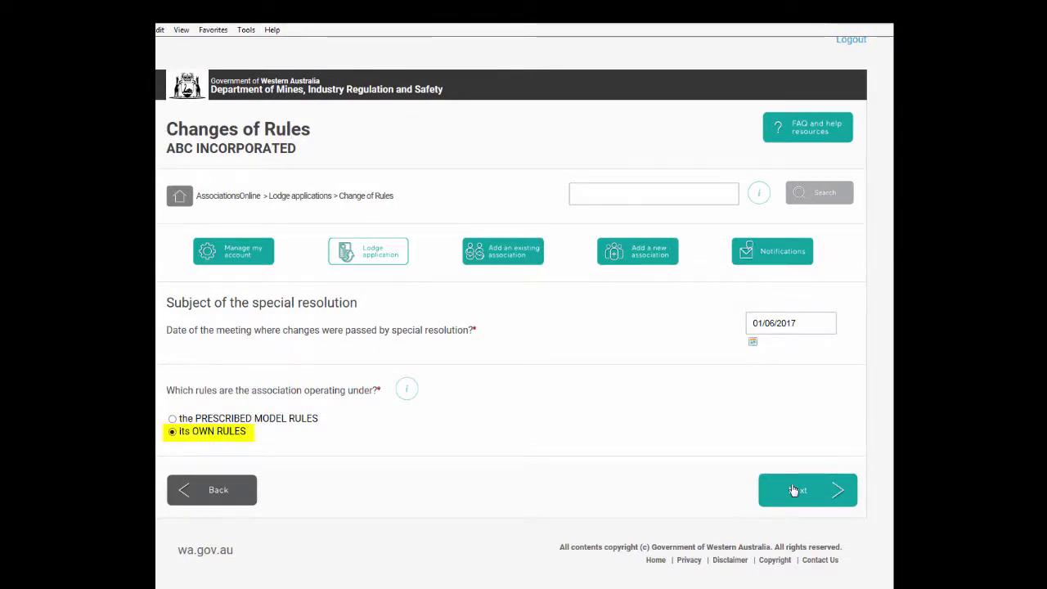
Tick the association's name and its objects or purposes as changed by the special resolution
{"action": "left_click", "coordinate": [793, 489]}
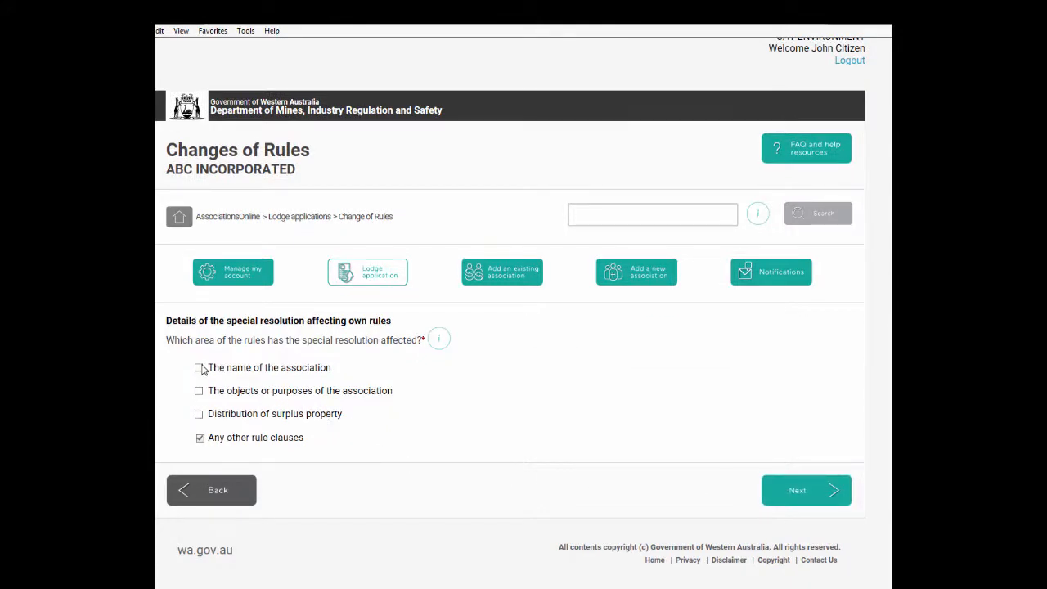
{"action": "left_click", "coordinate": [199, 368]}
{"action": "left_click", "coordinate": [199, 392]}
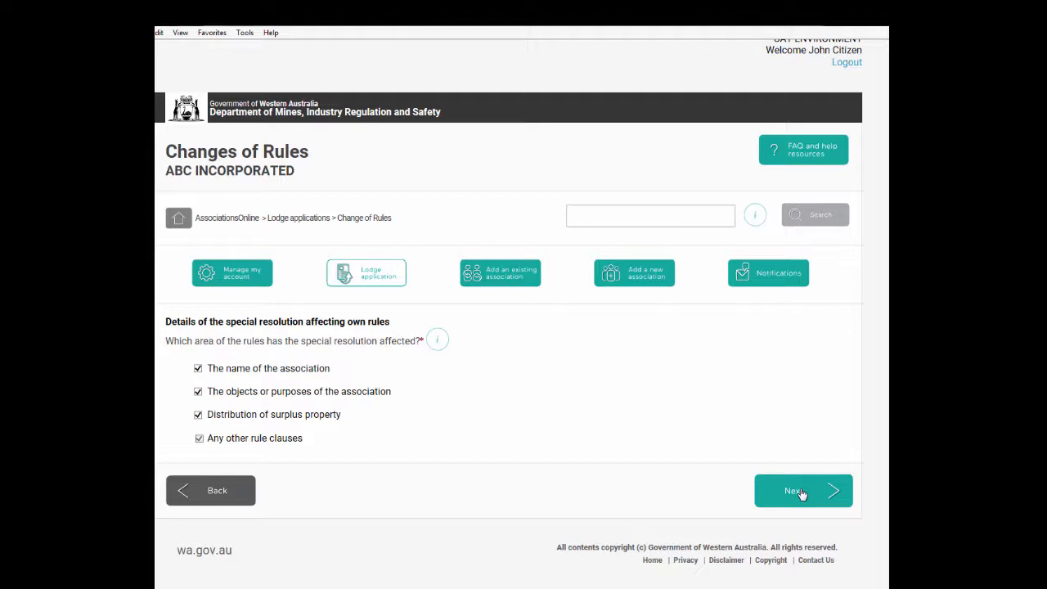
Propose the name ABCDEFG, then amend it to ABCDEFGH after the conflict warning so it passes the check
{"action": "left_click", "coordinate": [802, 494]}
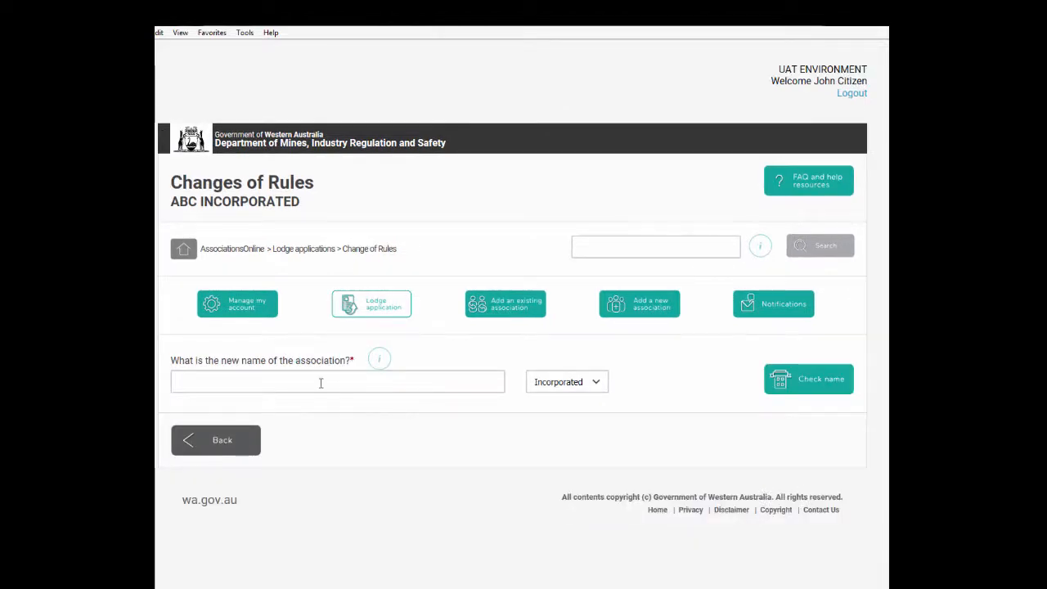
{"action": "type", "text": "ABCDEFG"}
{"action": "left_click", "coordinate": [789, 383]}
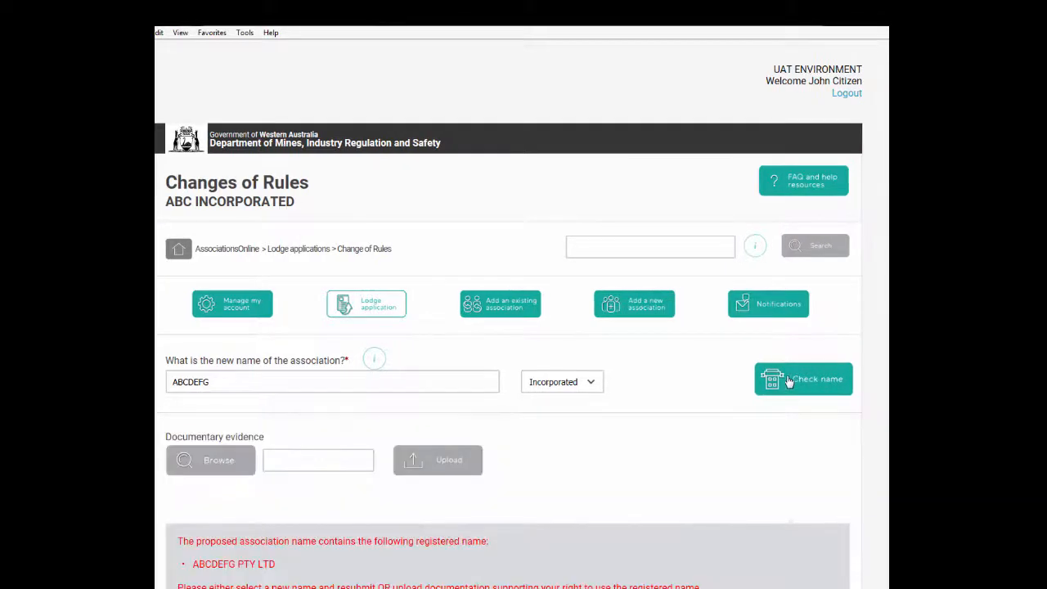
{"action": "scroll", "coordinate": [787, 383], "scroll_direction": "down", "scroll_amount": 1}
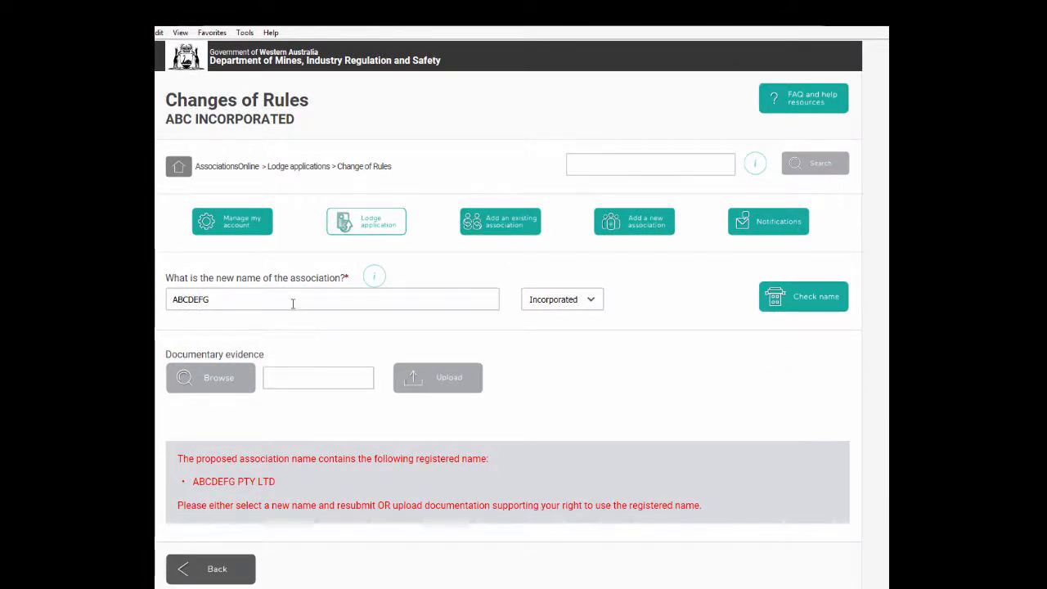
{"action": "left_click", "coordinate": [292, 303]}
{"action": "type", "text": "H"}
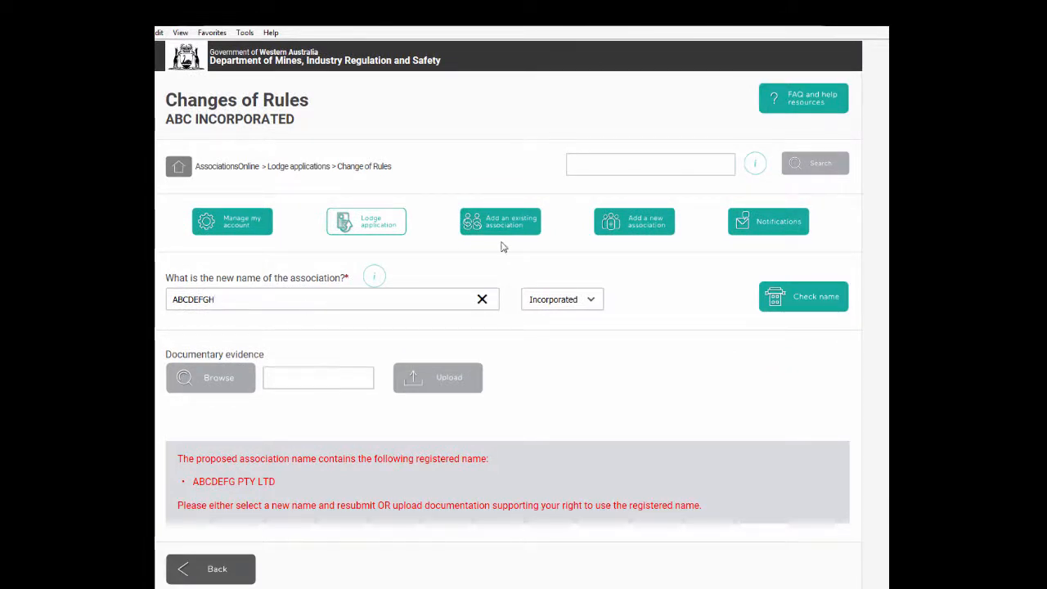
{"action": "left_click", "coordinate": [790, 292]}
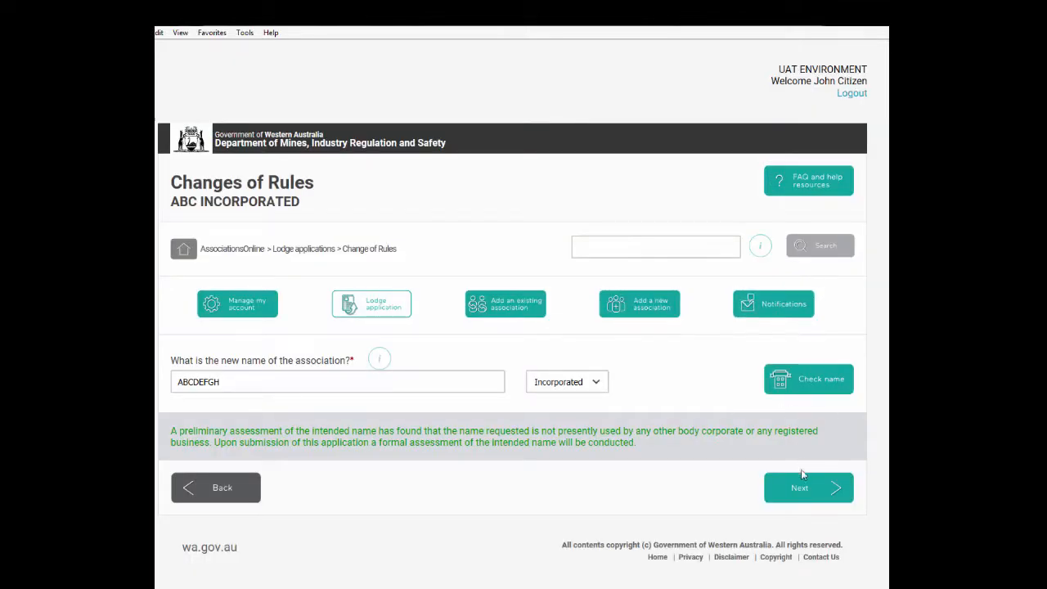
Enter 'tes' as the new objects and 'terms of distribution' as the surplus property terms
{"action": "left_click", "coordinate": [801, 487]}
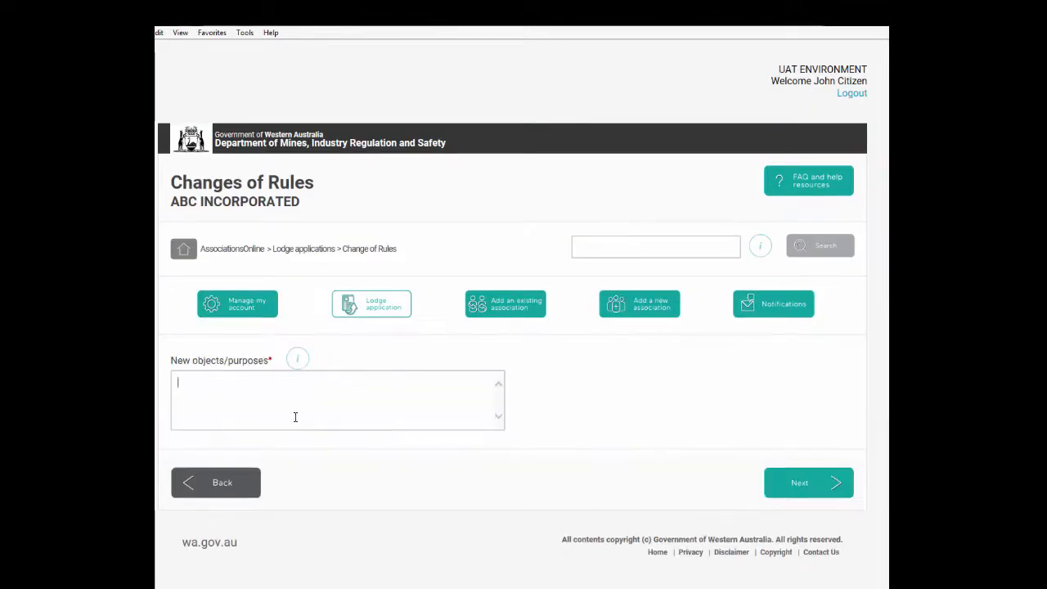
{"action": "type", "text": "test"}
{"action": "left_click", "coordinate": [793, 484]}
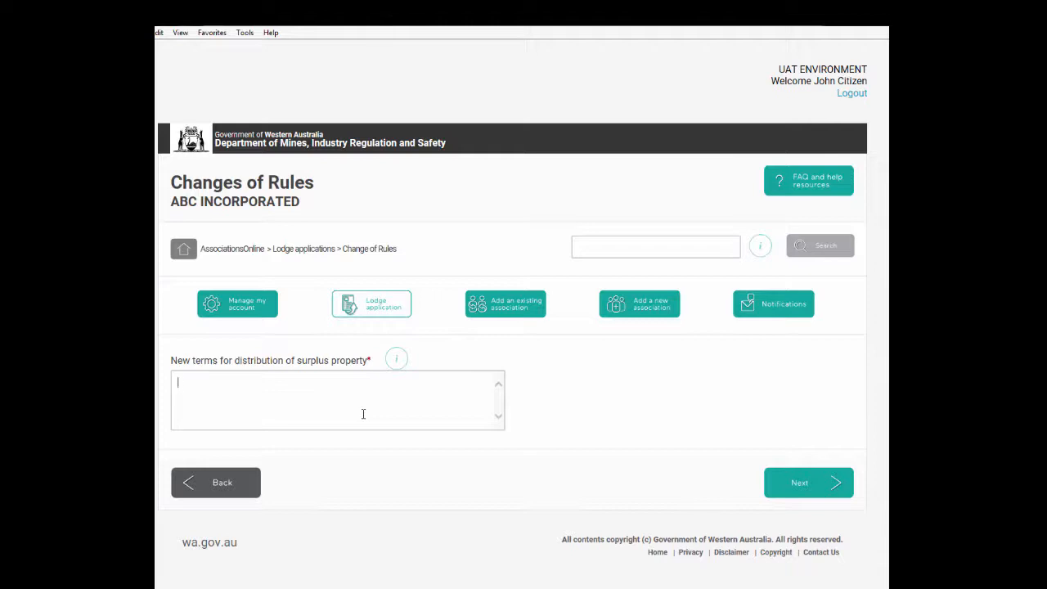
{"action": "type", "text": "terms of distribution"}
{"action": "left_click", "coordinate": [807, 488]}
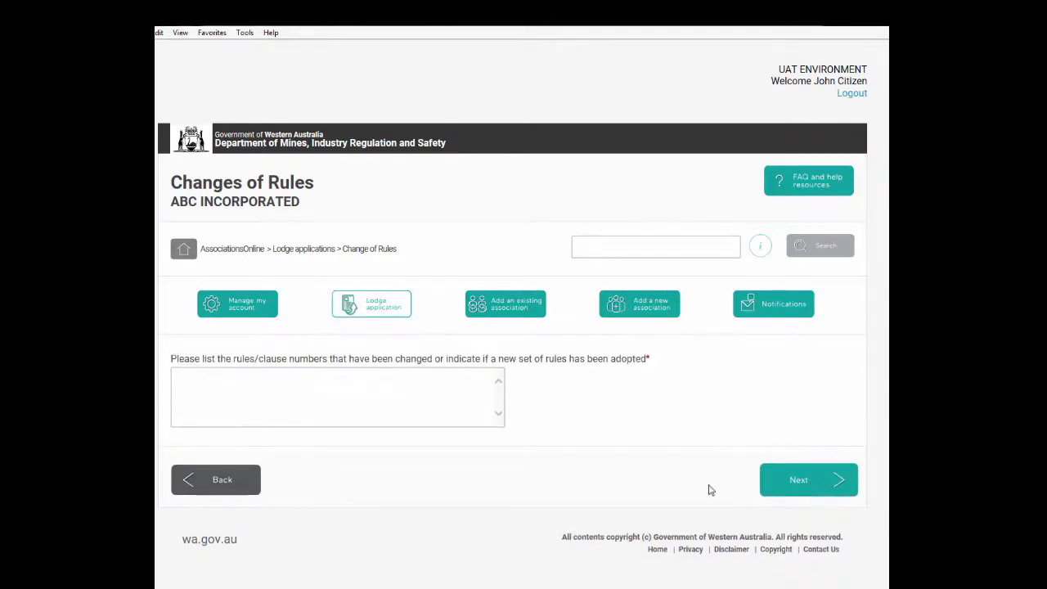
Answer that a 'new set of rules adopted' and continue to the Own Rules matters page
{"action": "left_click", "coordinate": [339, 386]}
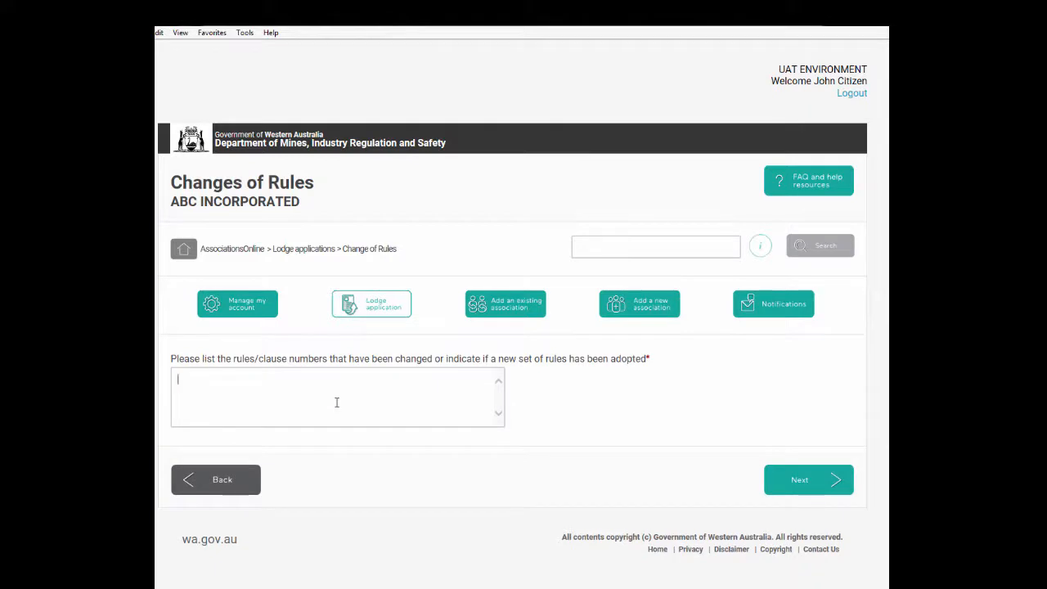
{"action": "type", "text": "new set of rules adopted"}
{"action": "left_click", "coordinate": [798, 486]}
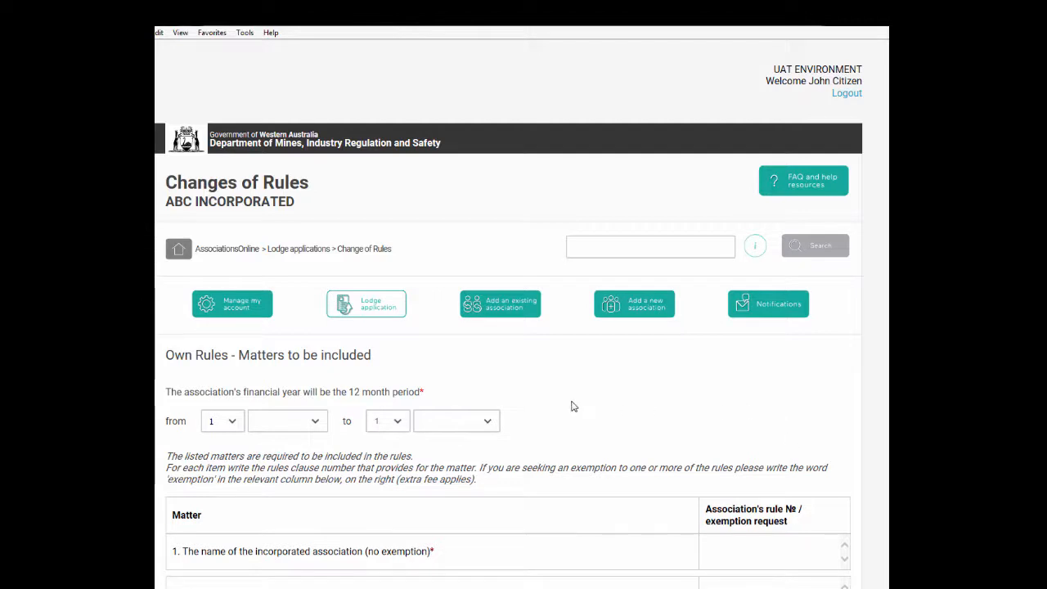
Set the financial year start to 30 JUNE
{"action": "left_click", "coordinate": [232, 422]}
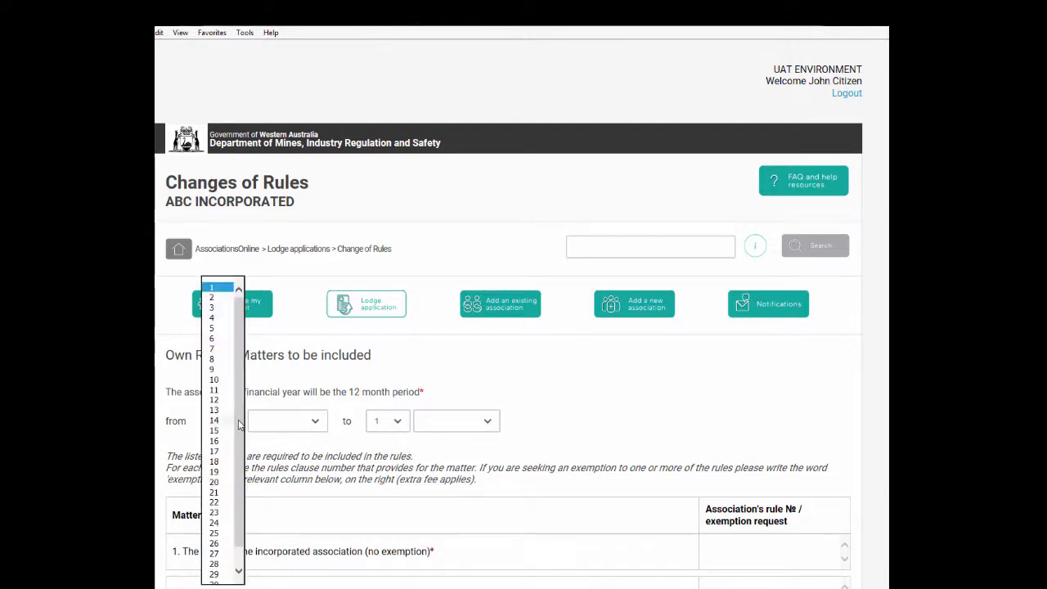
{"action": "left_click_drag", "start_coordinate": [242, 426], "coordinate": [245, 484]}
{"action": "left_click", "coordinate": [222, 566]}
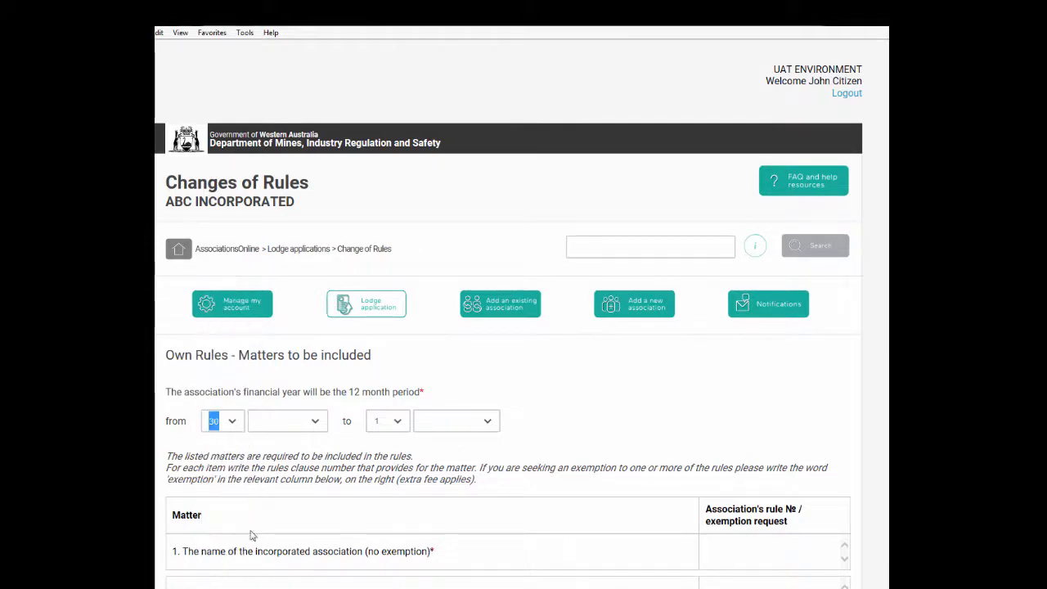
{"action": "left_click", "coordinate": [323, 430]}
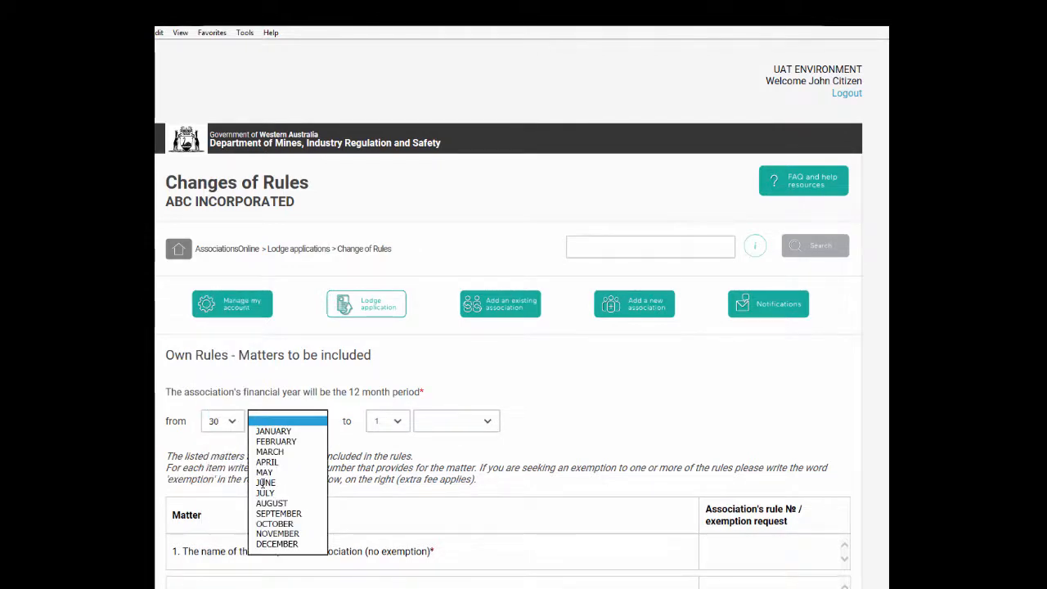
{"action": "left_click", "coordinate": [263, 484]}
Enter rule numbers 1.52, 2.3, 4, 5, 6, 7.8, 15, 18, 18.2, 19, 22, 24, 25 and 'no clause' through item 12
{"action": "left_click", "coordinate": [565, 439]}
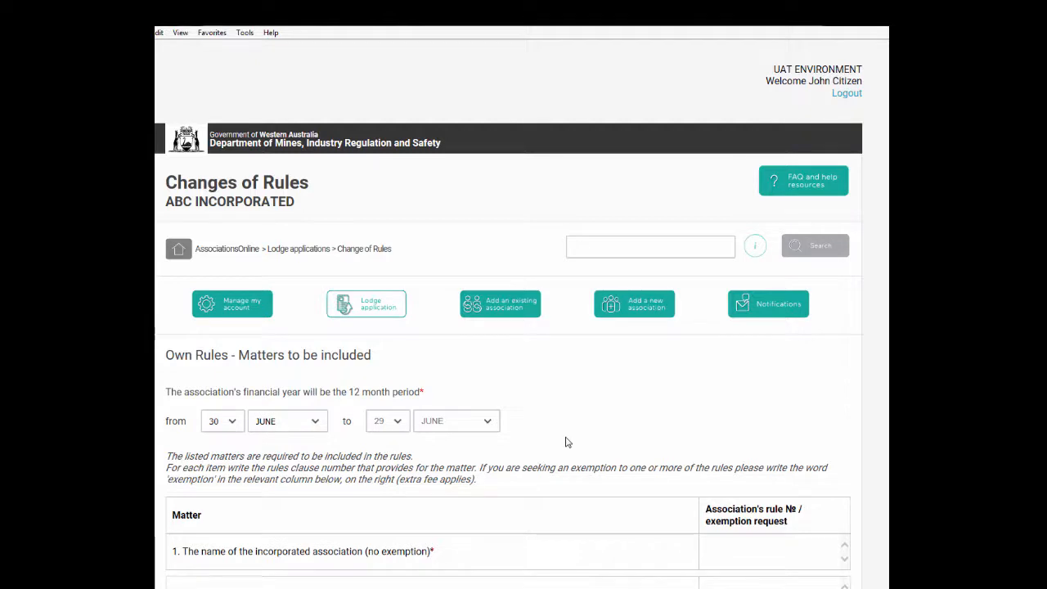
{"action": "scroll", "coordinate": [566, 442], "scroll_direction": "down", "scroll_amount": 2}
{"action": "scroll", "coordinate": [565, 441], "scroll_direction": "down", "scroll_amount": 1}
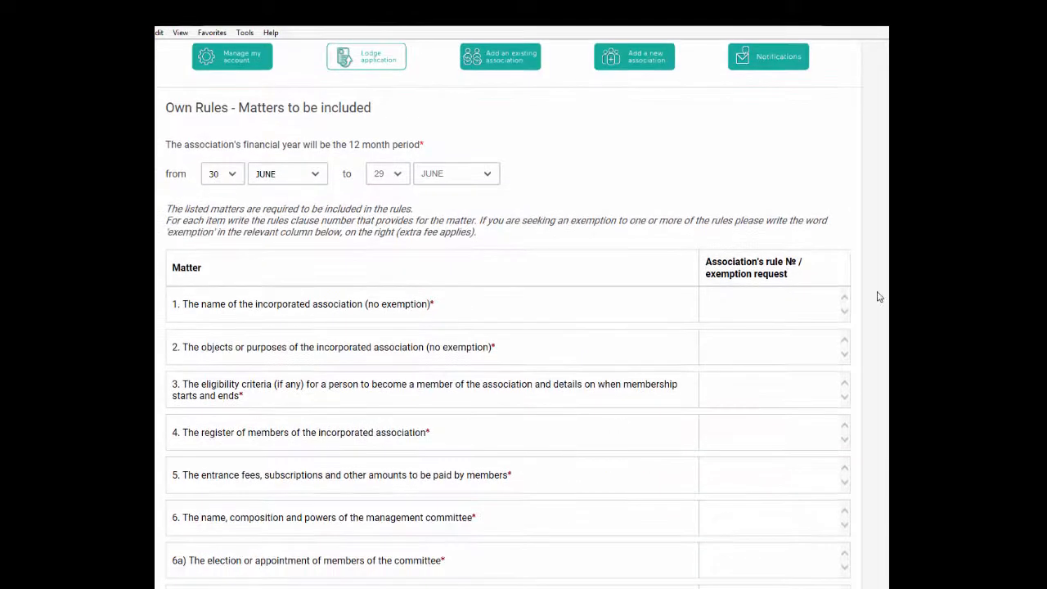
{"action": "left_click", "coordinate": [801, 293]}
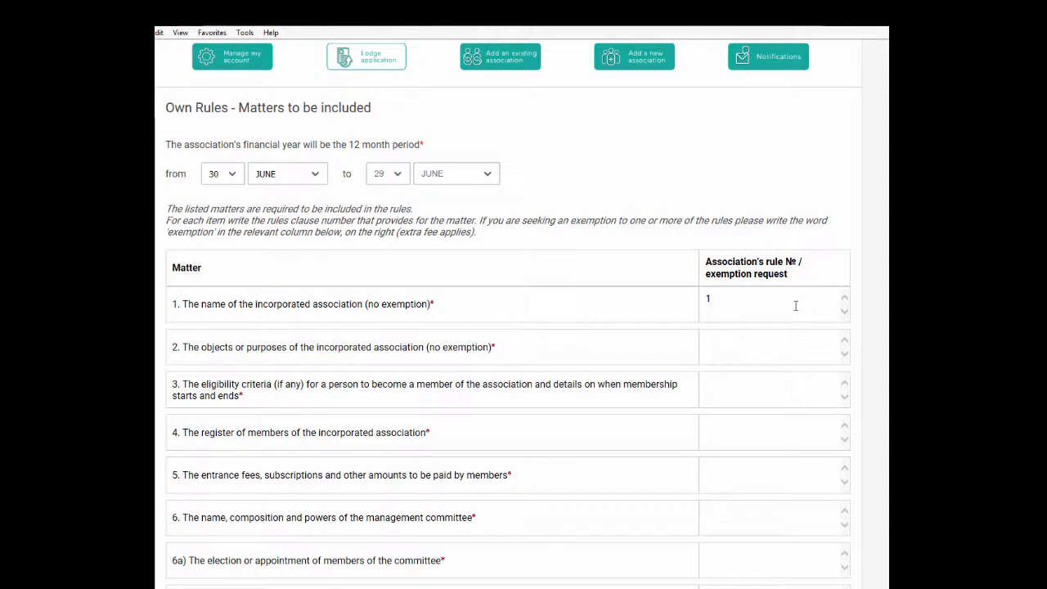
{"action": "type", "text": "1.5"}
{"action": "type", "text": "2"}
{"action": "key", "text": "Tab"}
{"action": "type", "text": "2."}
{"action": "type", "text": "3"}
{"action": "key", "text": "Tab"}
{"action": "type", "text": "4"}
{"action": "key", "text": "Tab"}
{"action": "type", "text": "5"}
{"action": "key", "text": "Tab"}
{"action": "type", "text": "6"}
{"action": "key", "text": "Tab"}
{"action": "type", "text": "7.8"}
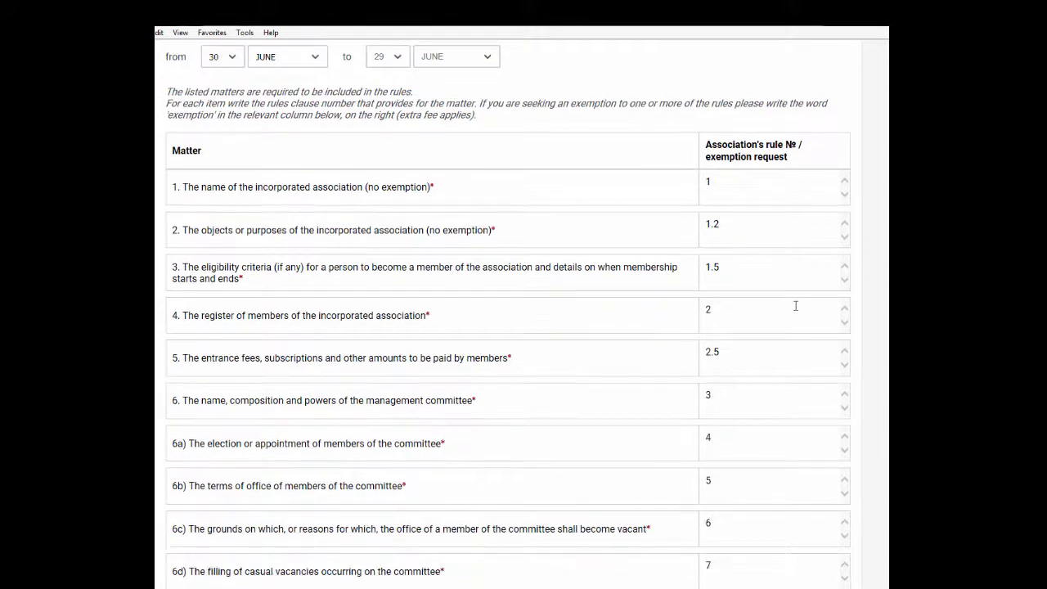
{"action": "key", "text": "Tab"}
{"action": "type", "text": "15"}
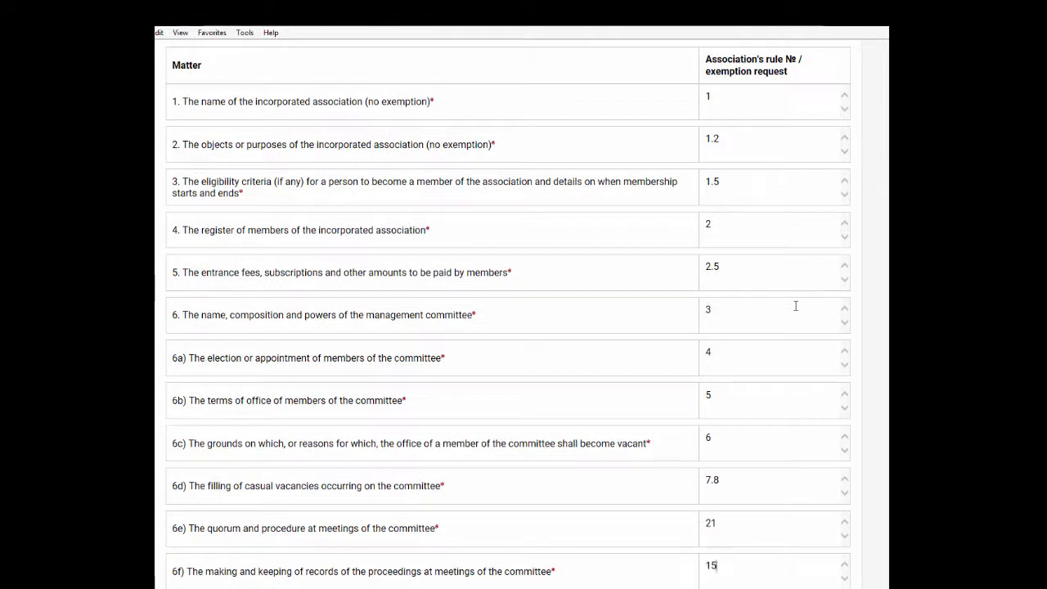
{"action": "key", "text": "Tab"}
{"action": "type", "text": "18"}
{"action": "key", "text": "Tab"}
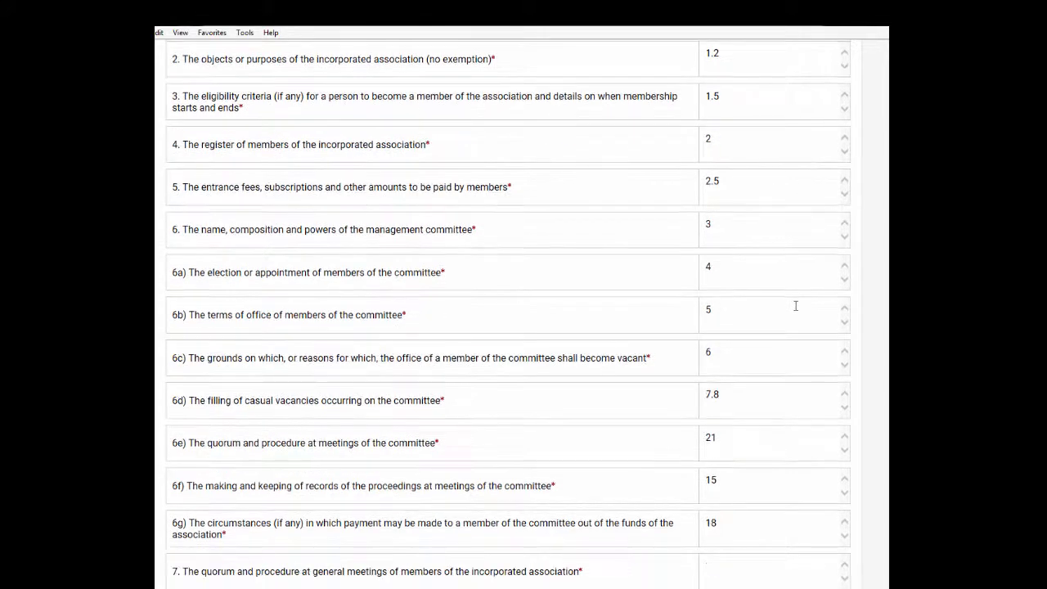
{"action": "type", "text": "18.2"}
{"action": "key", "text": "Tab"}
{"action": "type", "text": "19"}
{"action": "key", "text": "Tab"}
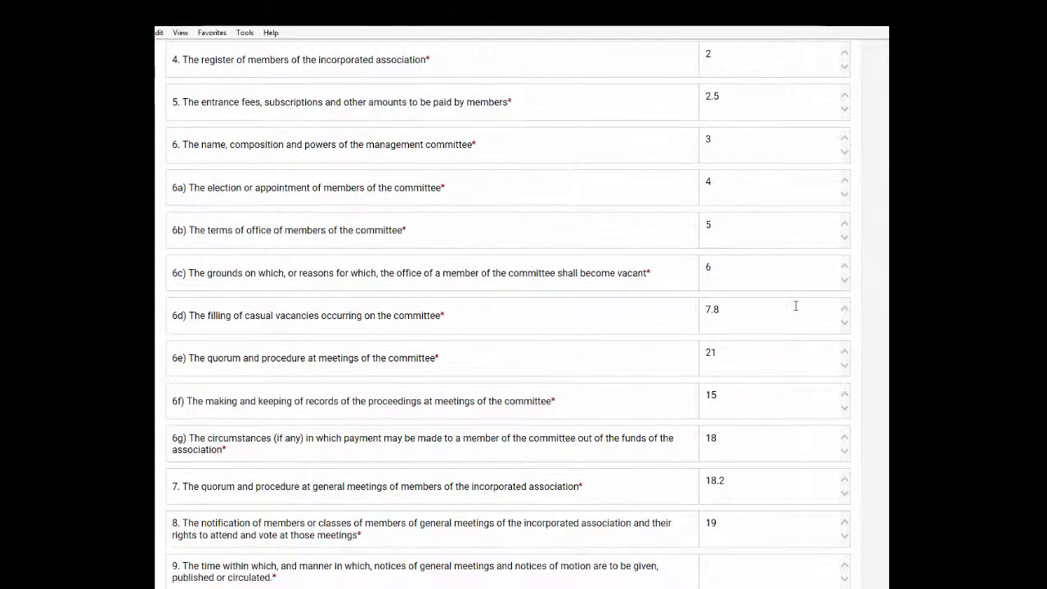
{"action": "type", "text": "22"}
{"action": "key", "text": "Tab"}
{"action": "type", "text": "24"}
{"action": "key", "text": "Tab"}
{"action": "type", "text": "25"}
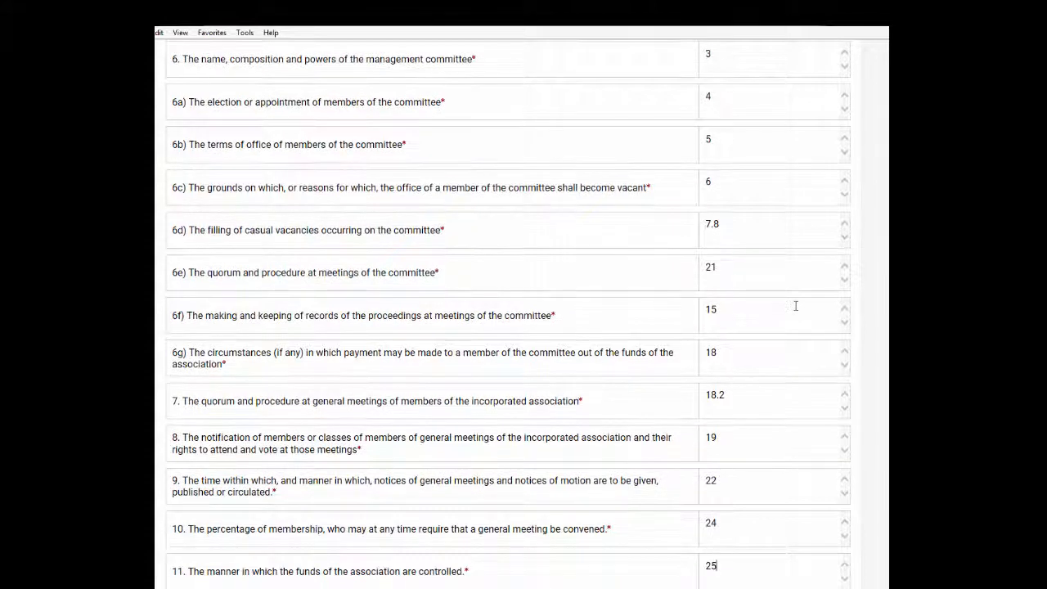
{"action": "key", "text": "Tab"}
{"action": "type", "text": "no clause"}
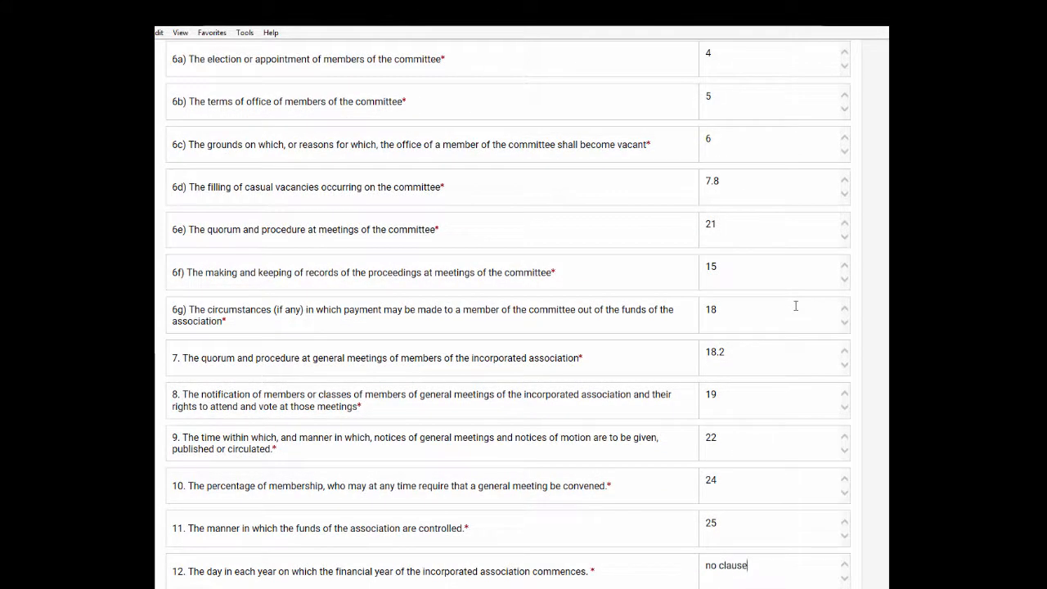
{"action": "key", "text": "Tab"}
Enter rule numbers 19, 22, 25, 24, 34 and 35 for the remaining items through item 20
{"action": "scroll", "coordinate": [731, 320], "scroll_direction": "down", "scroll_amount": 5}
{"action": "type", "text": "19"}
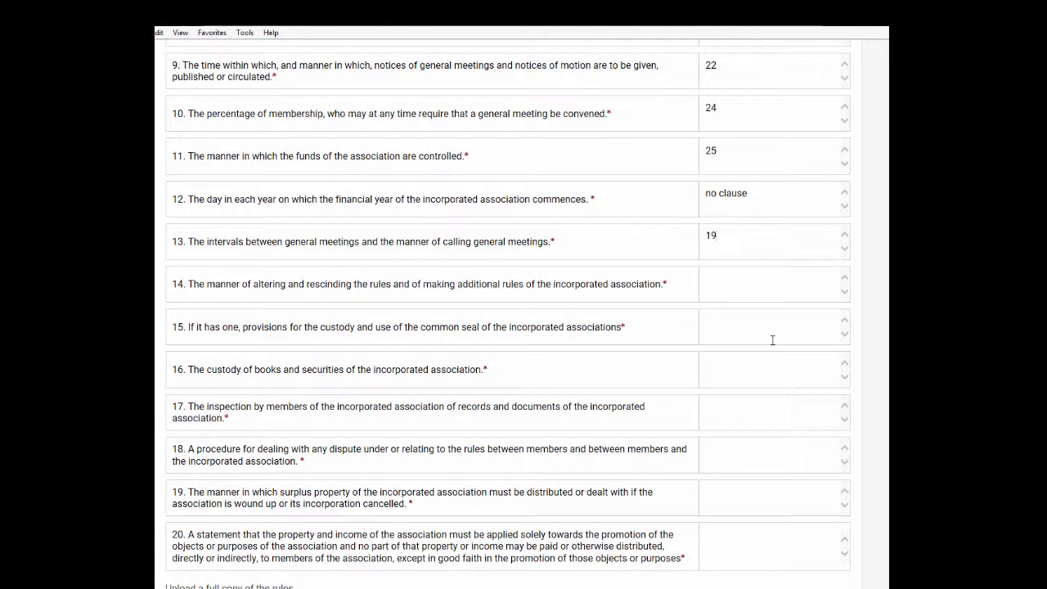
{"action": "key", "text": "Tab"}
{"action": "type", "text": "22"}
{"action": "key", "text": "Tab"}
{"action": "type", "text": "25"}
{"action": "key", "text": "Tab"}
{"action": "type", "text": "24"}
{"action": "key", "text": "Tab"}
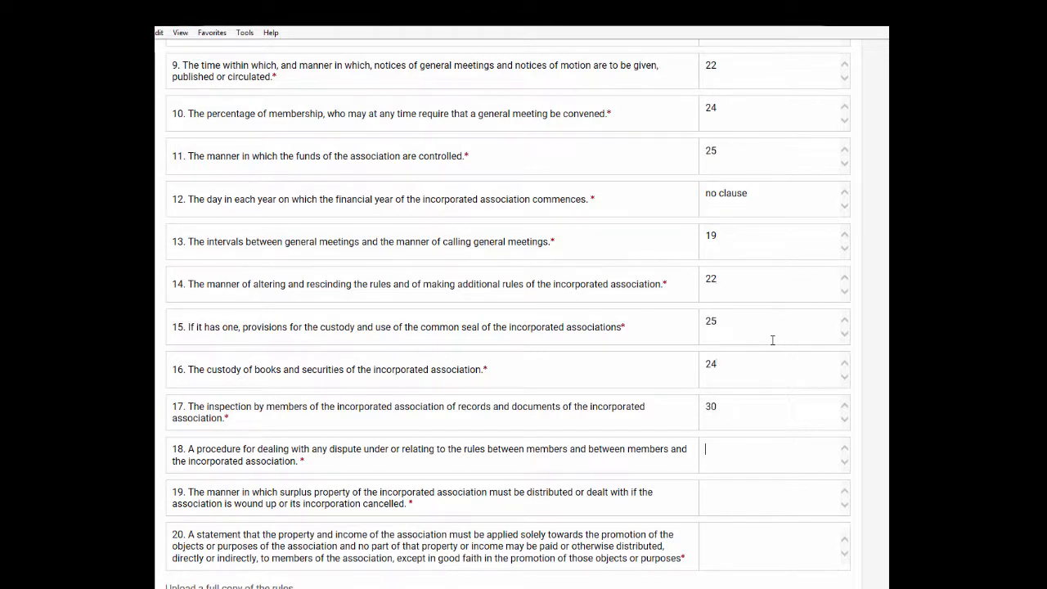
{"action": "type", "text": "34"}
{"action": "key", "text": "Tab"}
{"action": "type", "text": "35"}
{"action": "scroll", "coordinate": [772, 341], "scroll_direction": "down", "scroll_amount": 3}
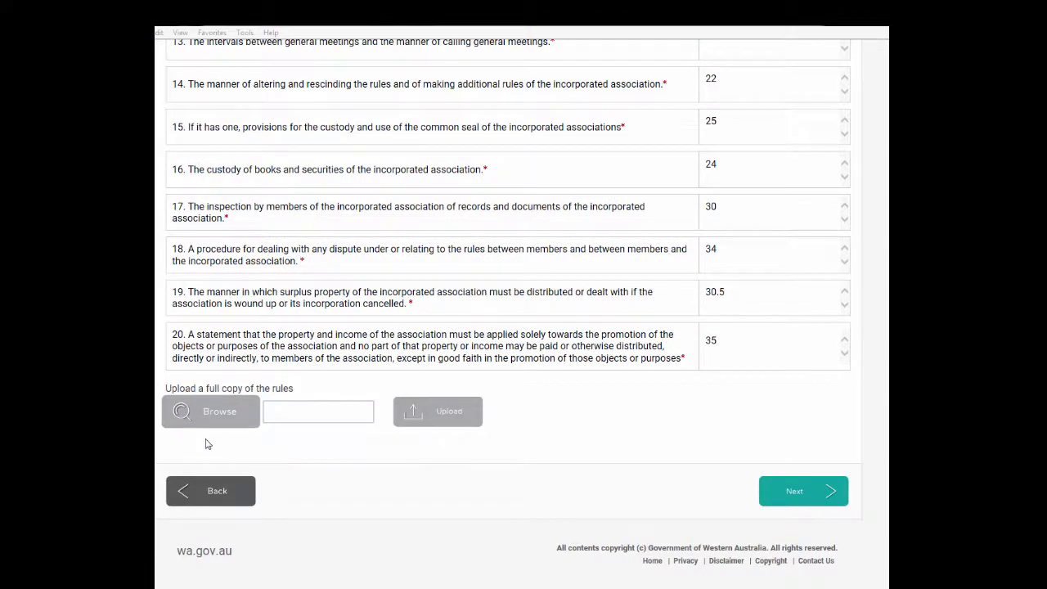
Pick notincassocadd (4).docx in the Open dialog as the rules file
{"action": "left_click", "coordinate": [309, 191]}
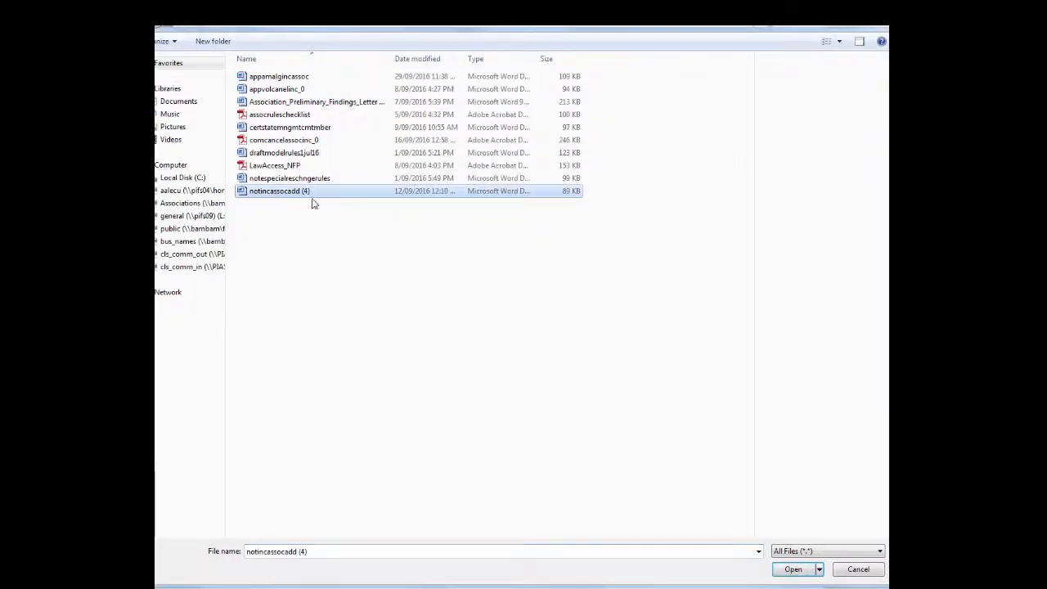
{"action": "left_click", "coordinate": [793, 569]}
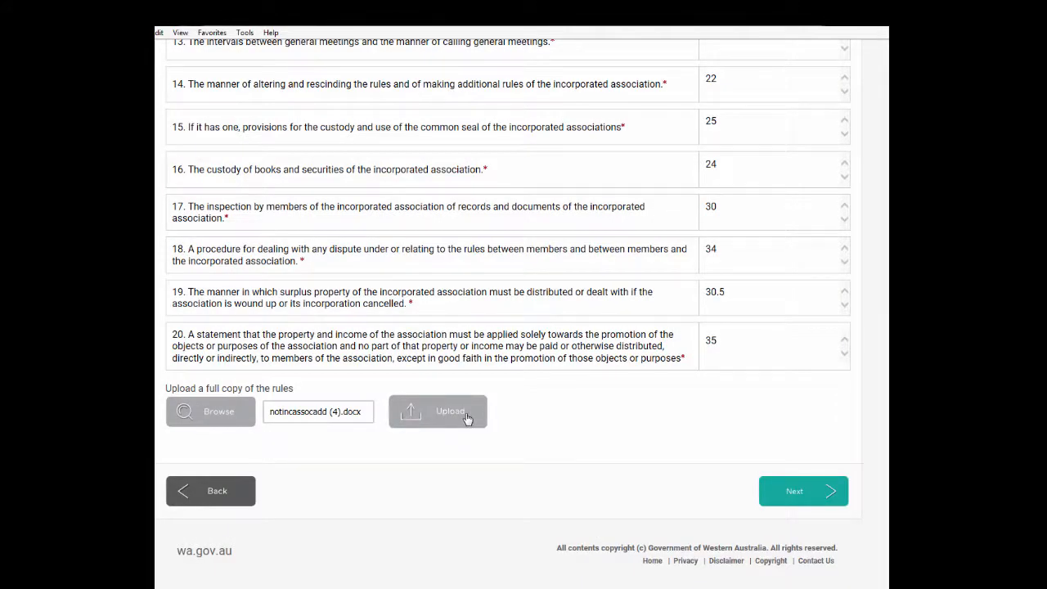
Upload the rules file, answer Yes to committee member, accept the declaration and go to review
{"action": "left_click", "coordinate": [412, 427]}
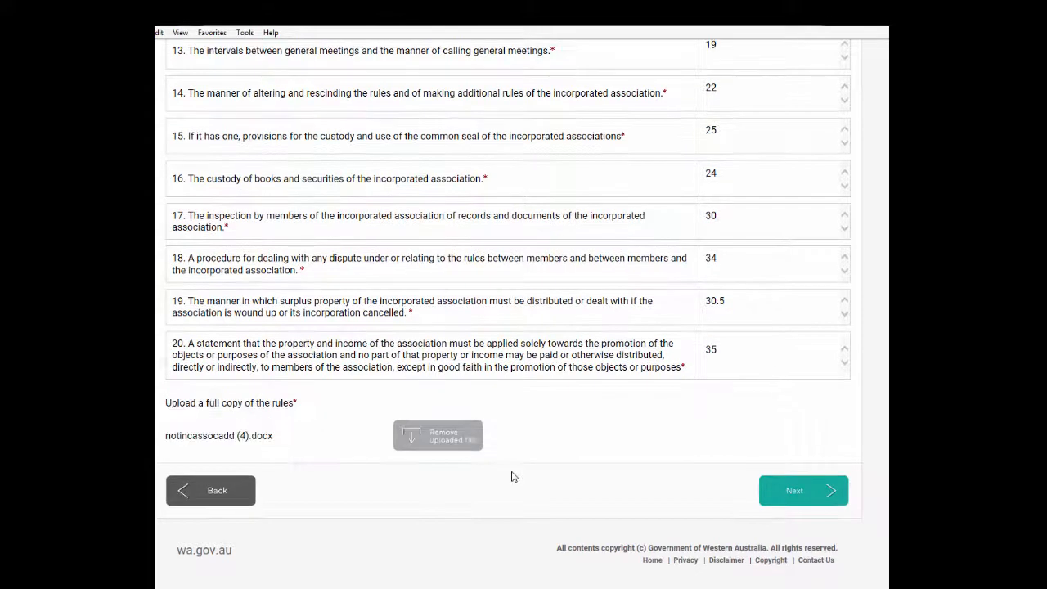
{"action": "left_click", "coordinate": [808, 491]}
{"action": "scroll", "coordinate": [726, 425], "scroll_direction": "up", "scroll_amount": 2}
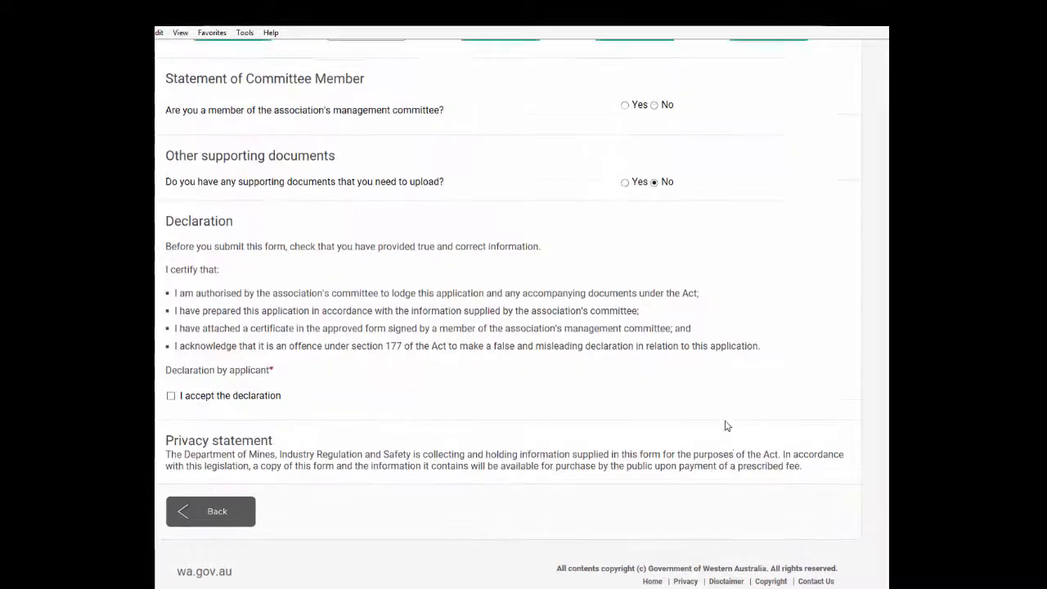
{"action": "left_click", "coordinate": [654, 168]}
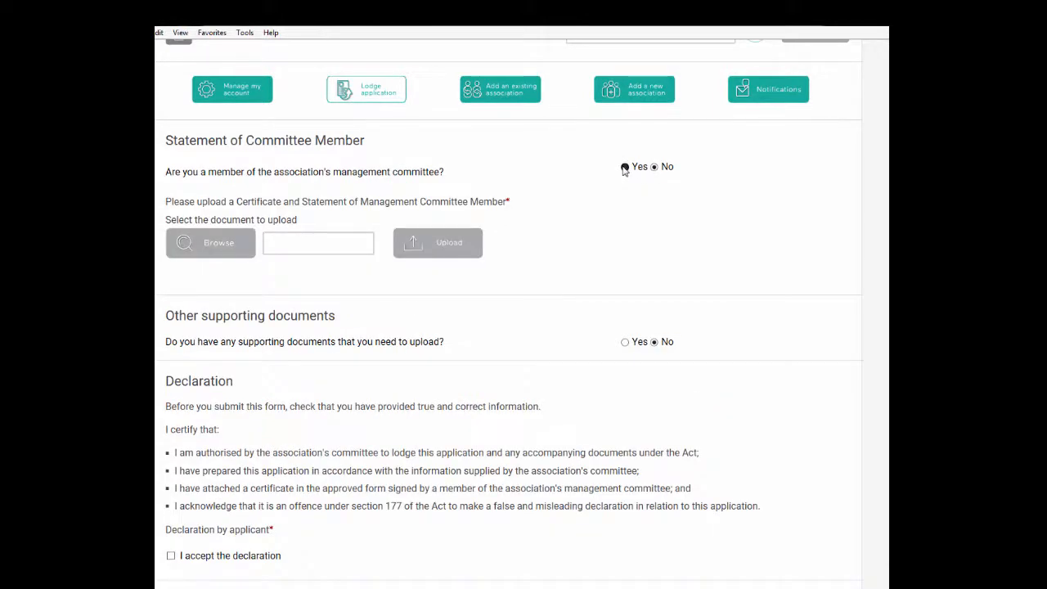
{"action": "left_click", "coordinate": [625, 168]}
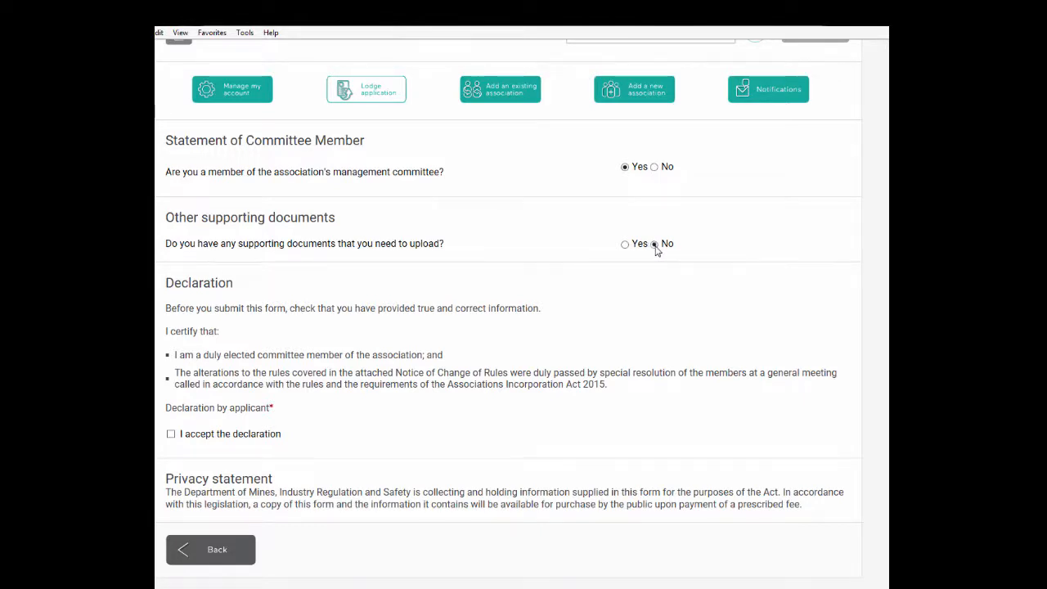
{"action": "scroll", "coordinate": [286, 442], "scroll_direction": "down", "scroll_amount": 2}
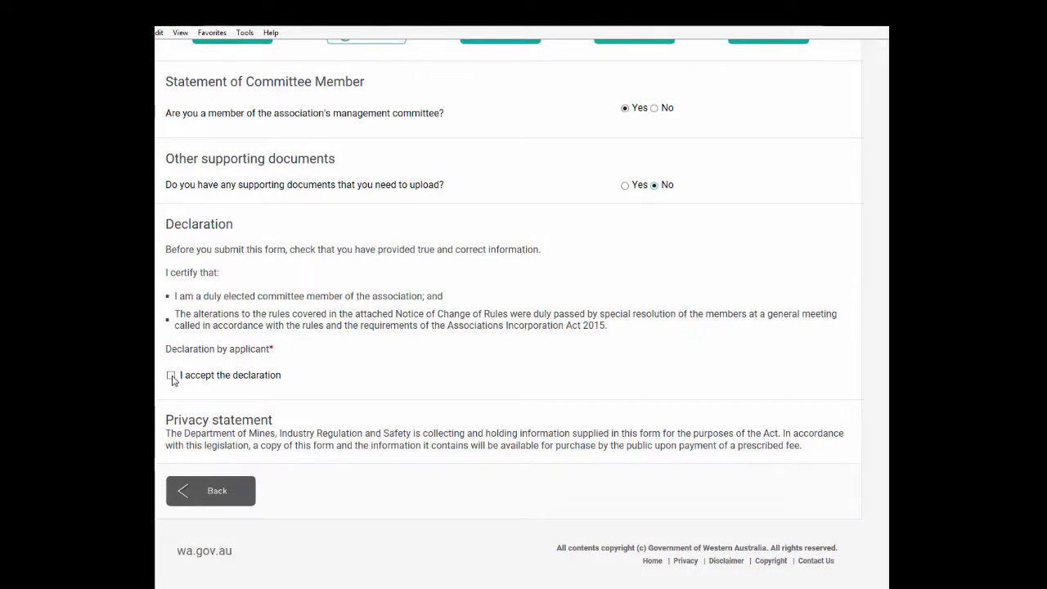
{"action": "left_click", "coordinate": [171, 376]}
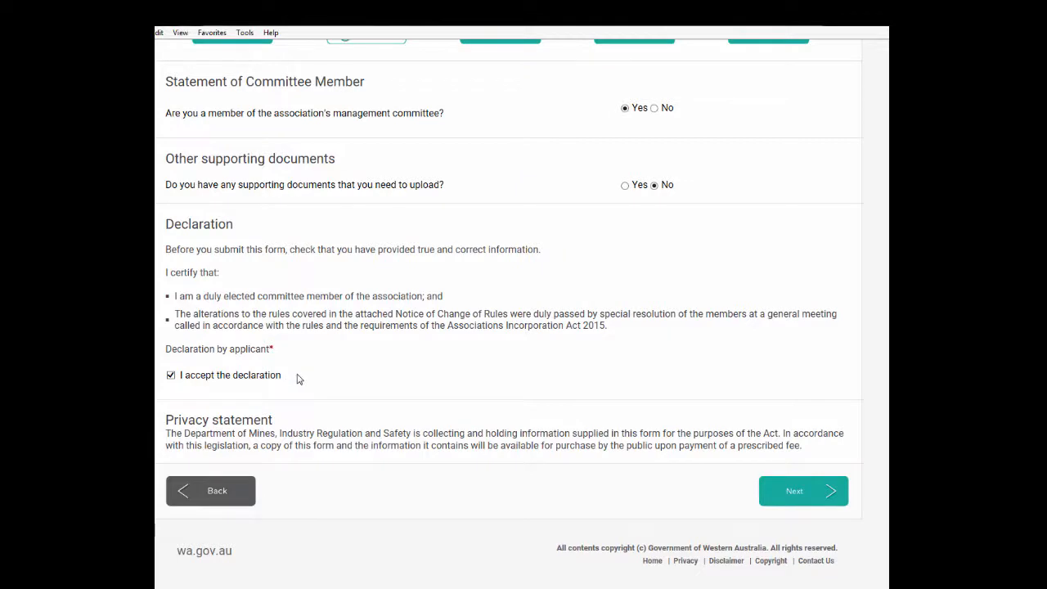
{"action": "left_click", "coordinate": [808, 494]}
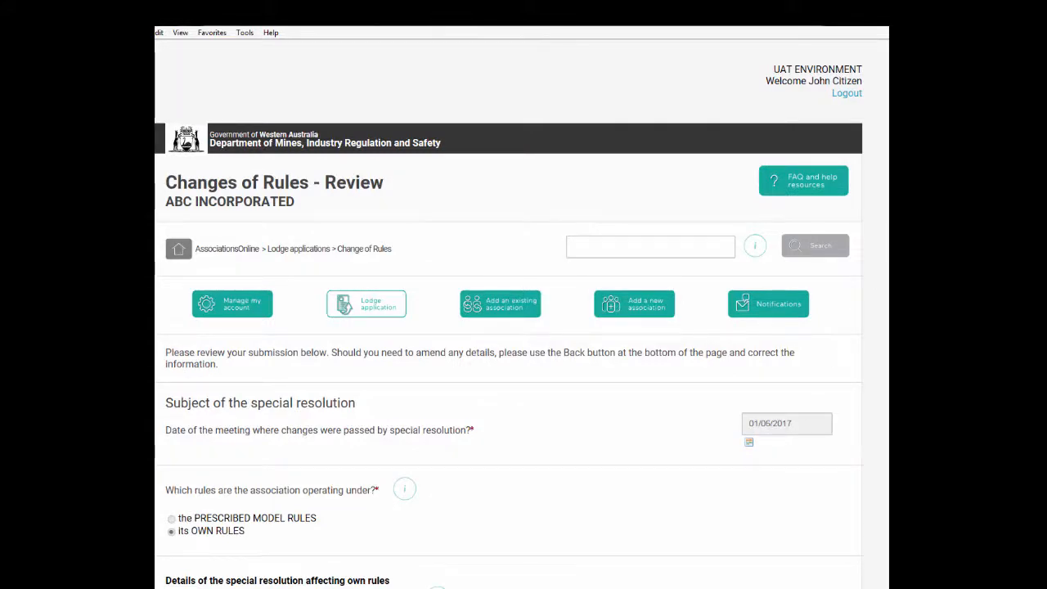
Scroll through the whole Changes of Rules review page to check the submission
{"action": "scroll", "coordinate": [885, 182], "scroll_direction": "down", "scroll_amount": 3}
{"action": "scroll", "coordinate": [884, 181], "scroll_direction": "down", "scroll_amount": 5}
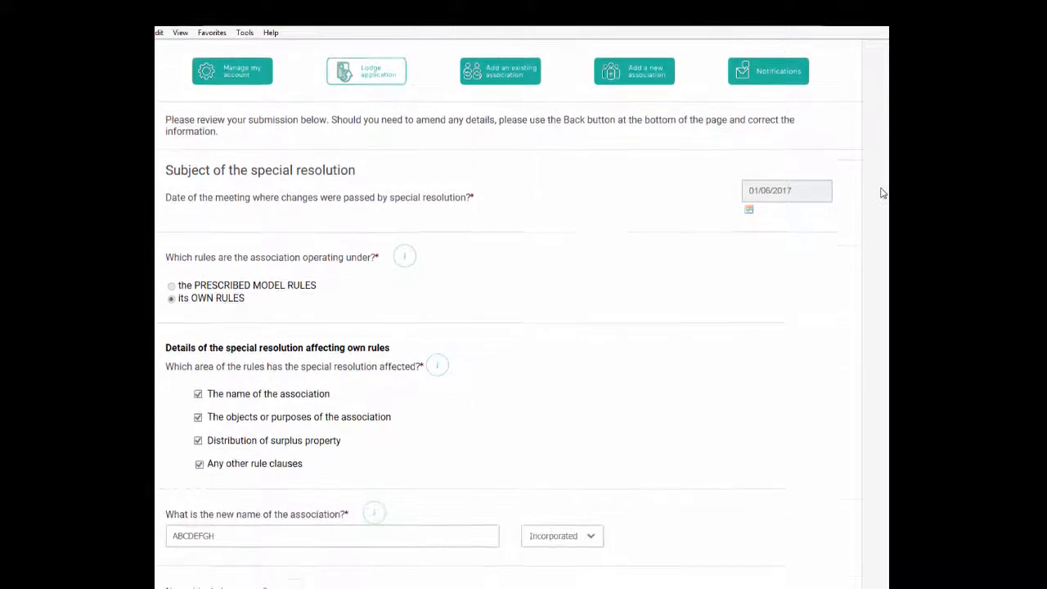
{"action": "scroll", "coordinate": [873, 228], "scroll_direction": "down", "scroll_amount": 5}
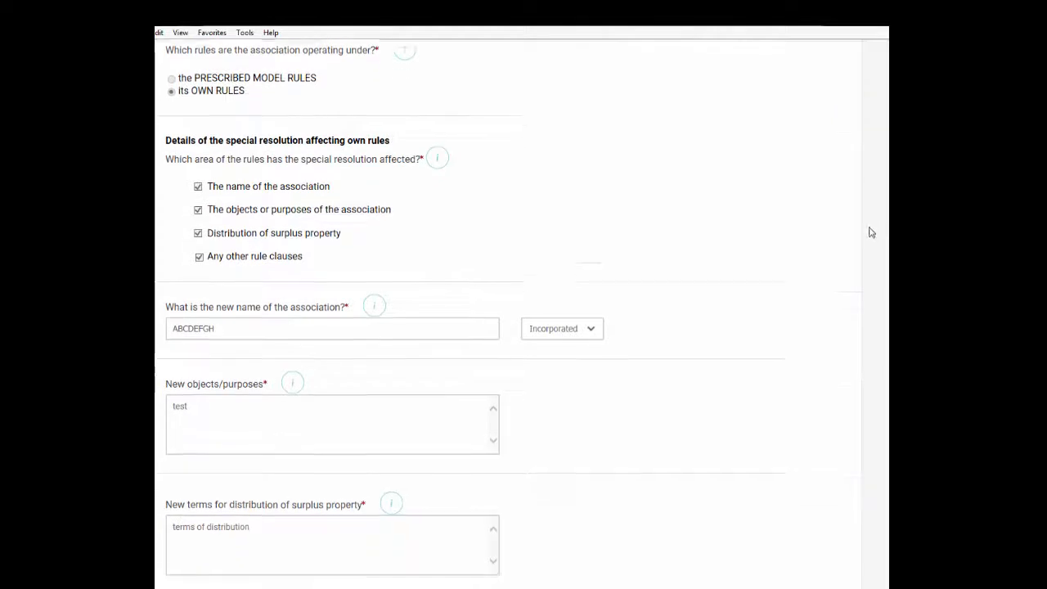
{"action": "scroll", "coordinate": [868, 278], "scroll_direction": "down", "scroll_amount": 7}
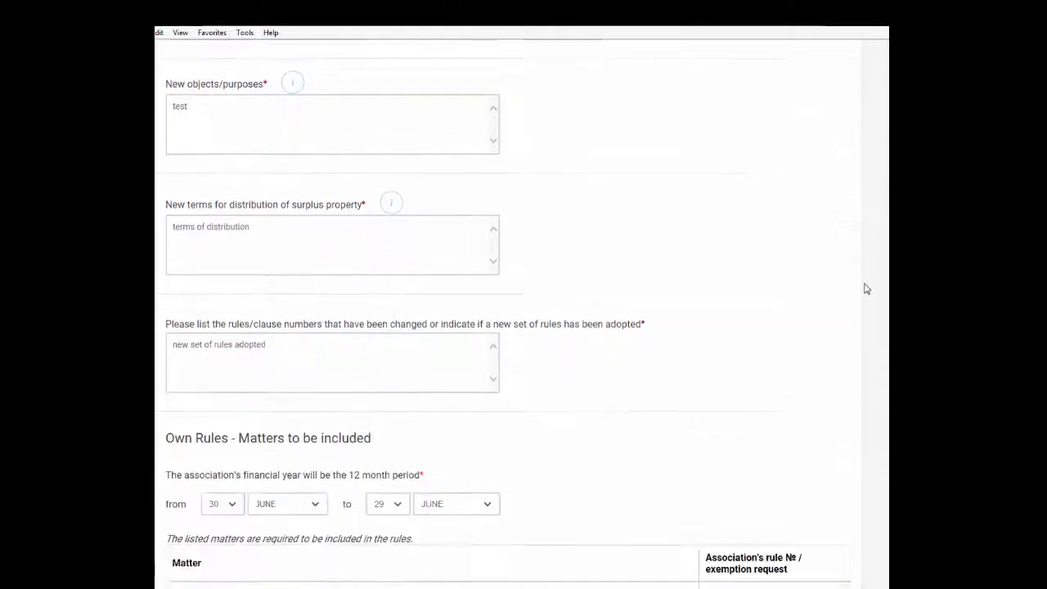
{"action": "scroll", "coordinate": [856, 343], "scroll_direction": "down", "scroll_amount": 9}
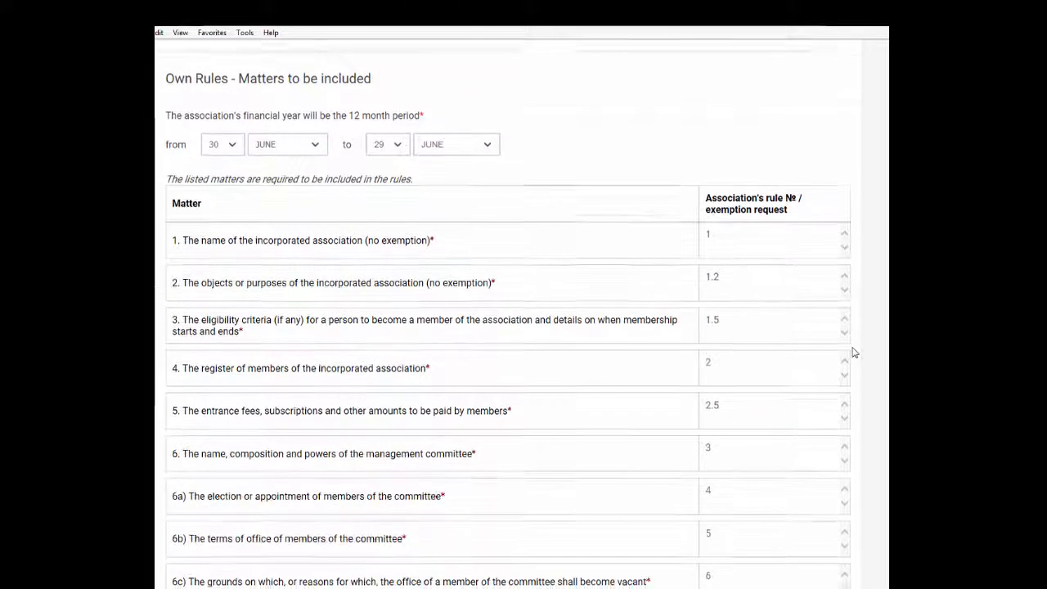
{"action": "scroll", "coordinate": [852, 425], "scroll_direction": "down", "scroll_amount": 6}
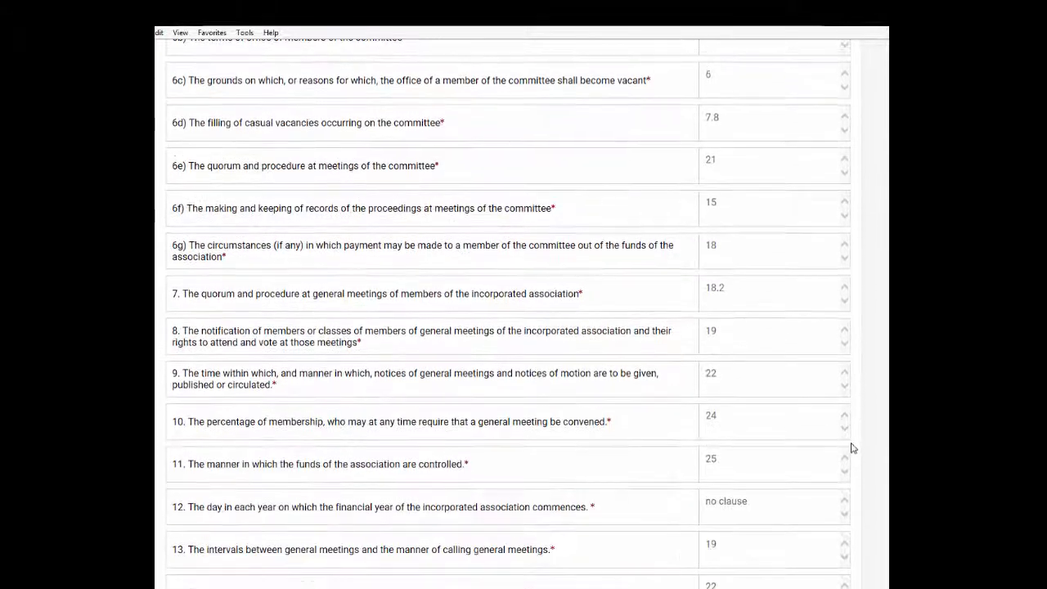
{"action": "scroll", "coordinate": [852, 484], "scroll_direction": "down", "scroll_amount": 5}
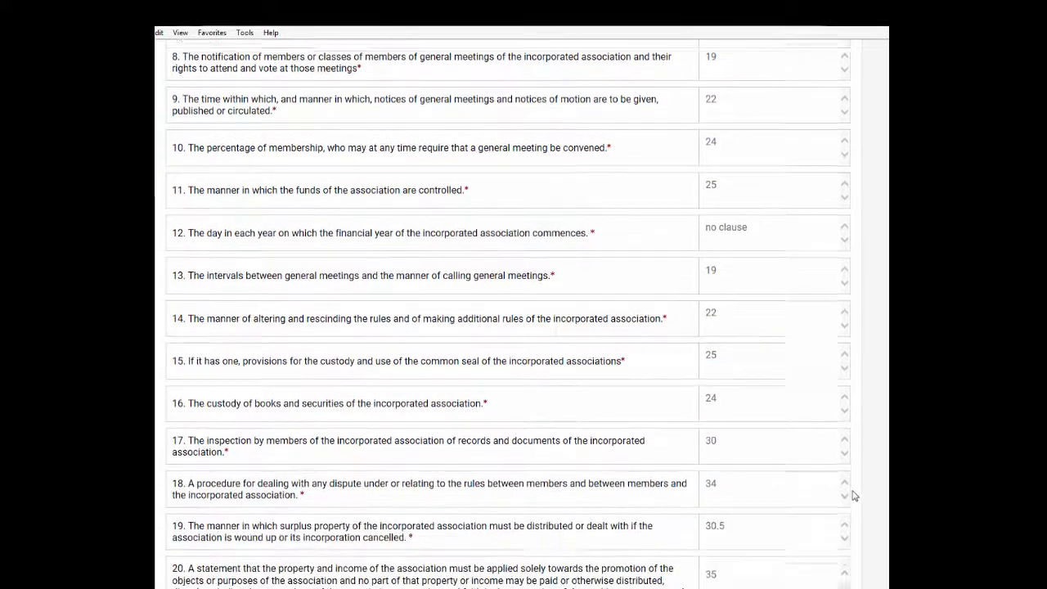
{"action": "scroll", "coordinate": [854, 526], "scroll_direction": "down", "scroll_amount": 1}
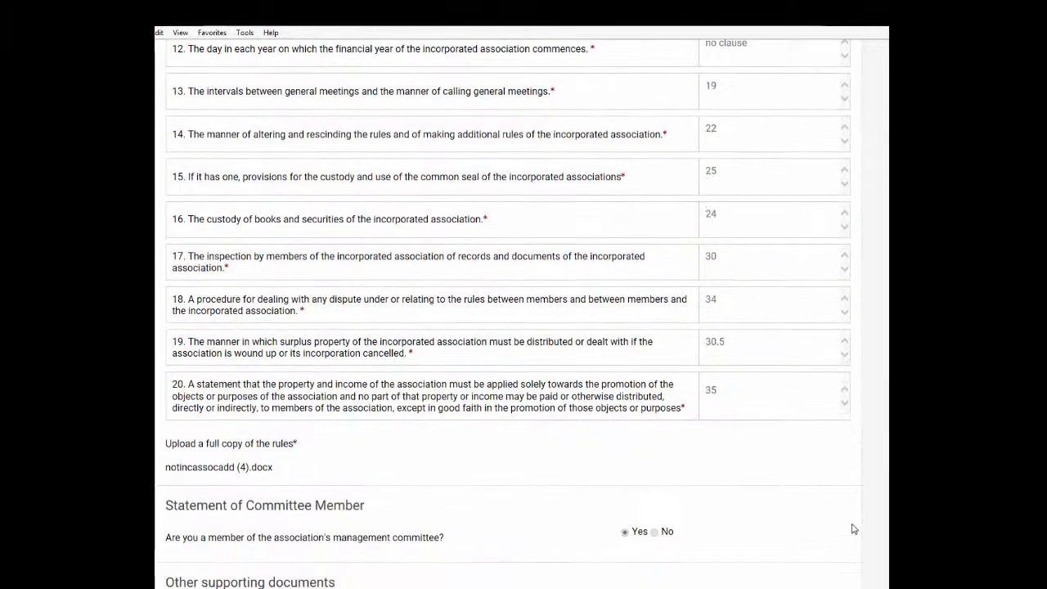
{"action": "scroll", "coordinate": [852, 529], "scroll_direction": "down", "scroll_amount": 4}
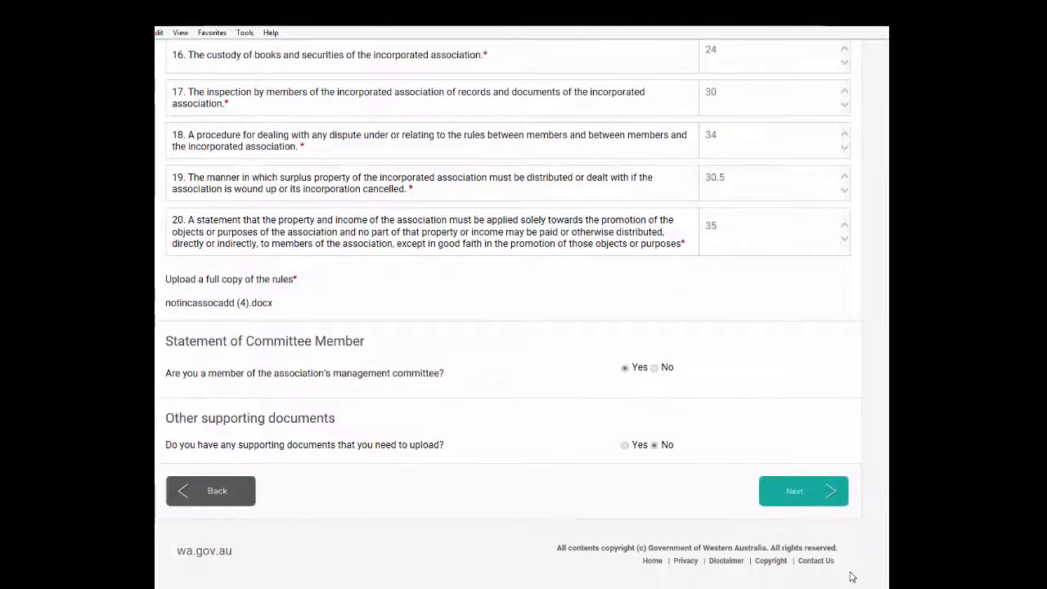
Go back, set supporting documents to No, then proceed through review to payment details
{"action": "left_click", "coordinate": [203, 496]}
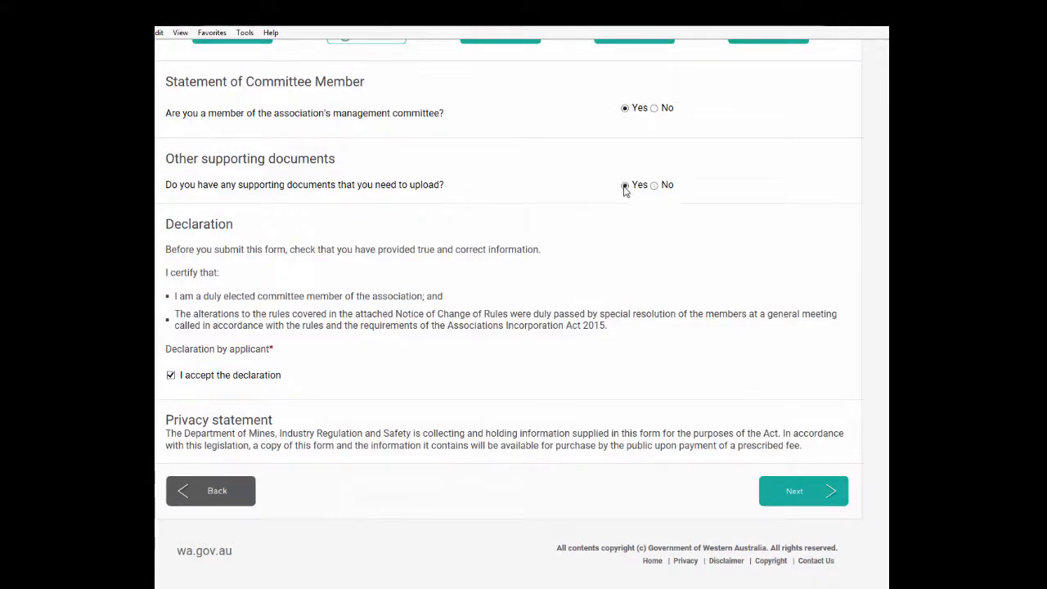
{"action": "left_click", "coordinate": [654, 185]}
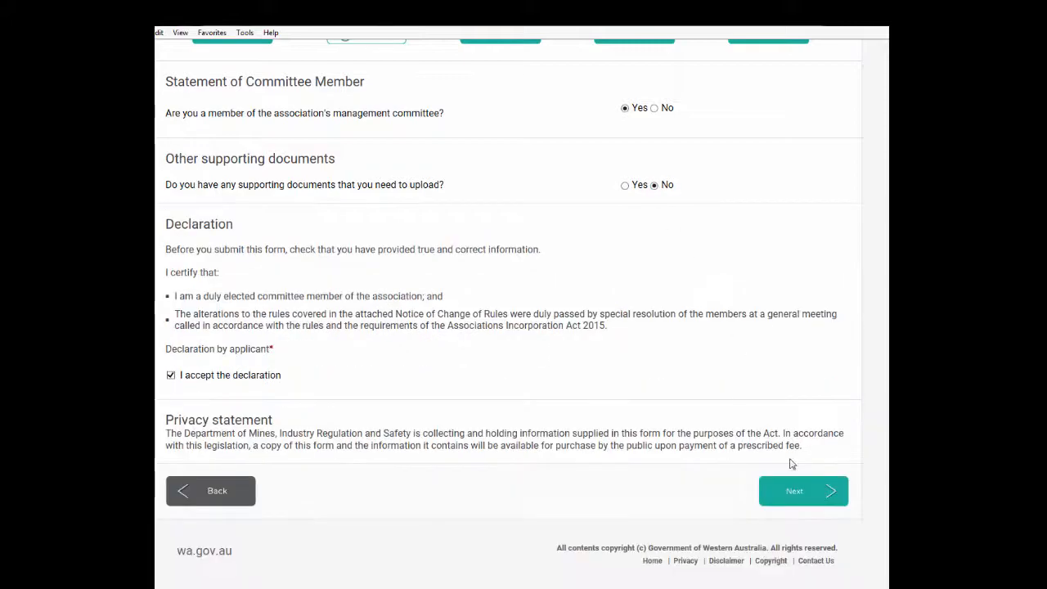
{"action": "left_click", "coordinate": [790, 487]}
{"action": "scroll", "coordinate": [864, 420], "scroll_direction": "down", "scroll_amount": 20}
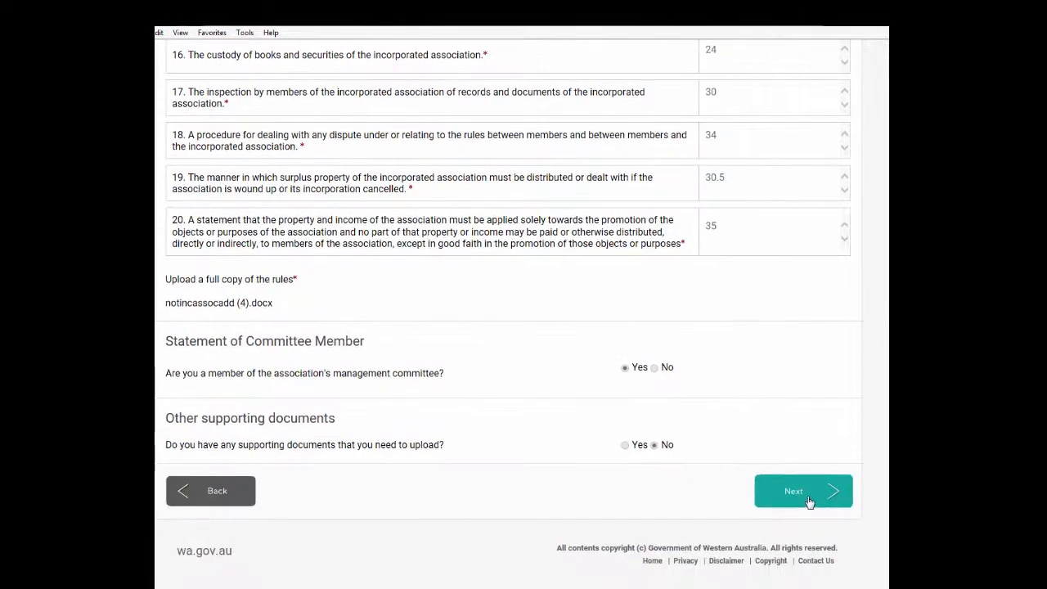
{"action": "left_click", "coordinate": [807, 494]}
{"action": "scroll", "coordinate": [613, 404], "scroll_direction": "up", "scroll_amount": 3}
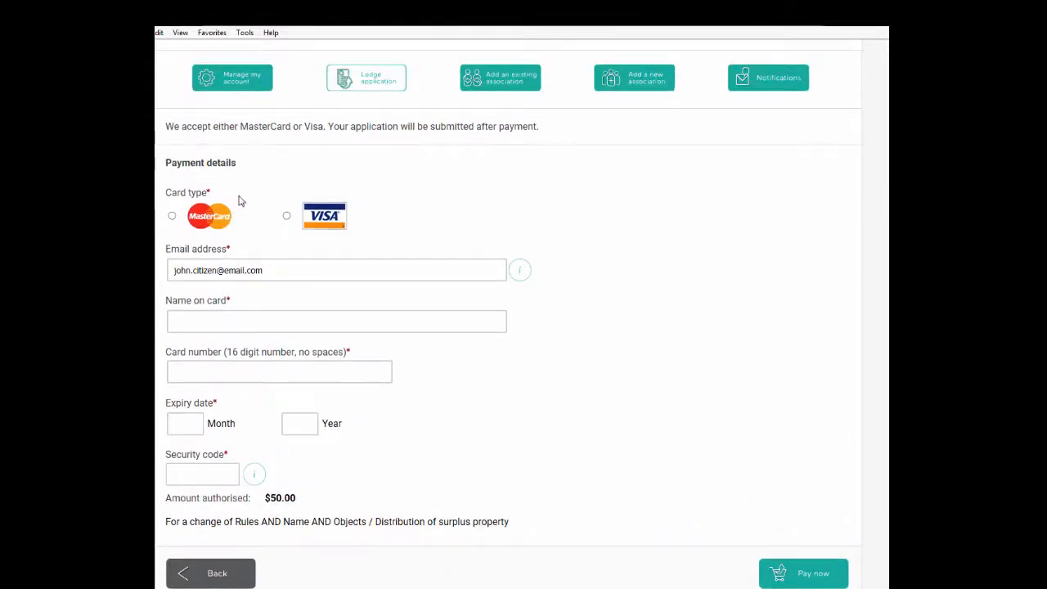
Choose Visa as the card type and enter the cardholder's name on the card
{"action": "left_click", "coordinate": [286, 216]}
{"action": "left_click", "coordinate": [229, 319]}
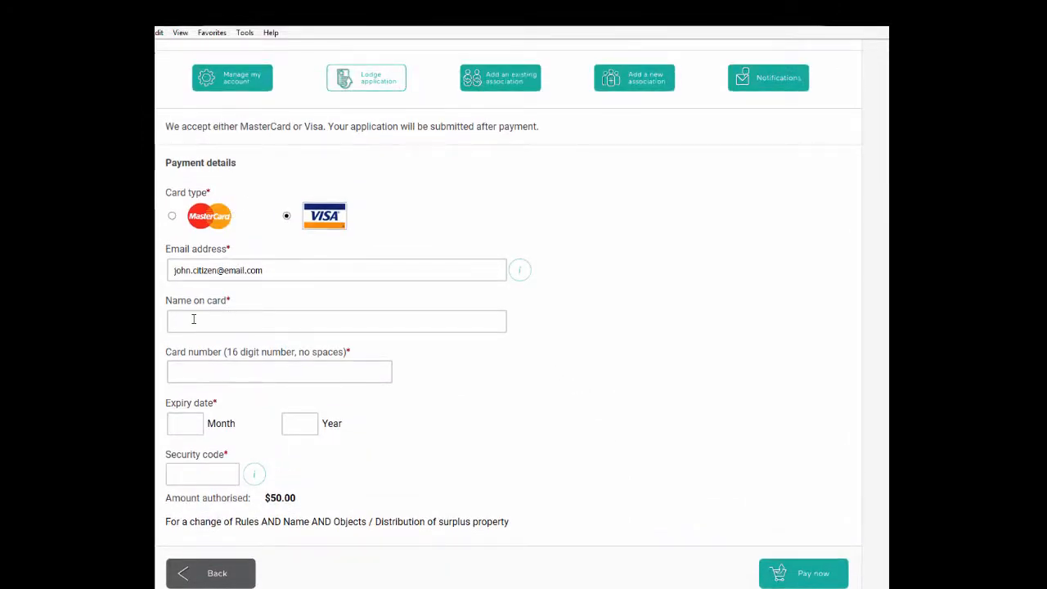
{"action": "type", "text": "John Citizen"}
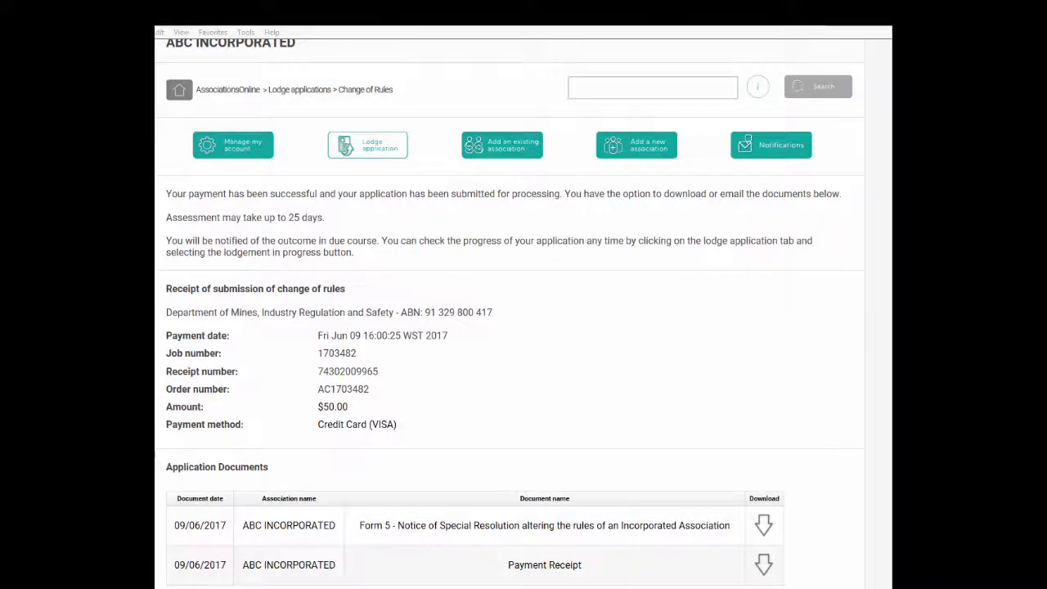
{"action": "scroll", "coordinate": [177, 65], "scroll_direction": "down", "scroll_amount": 2}
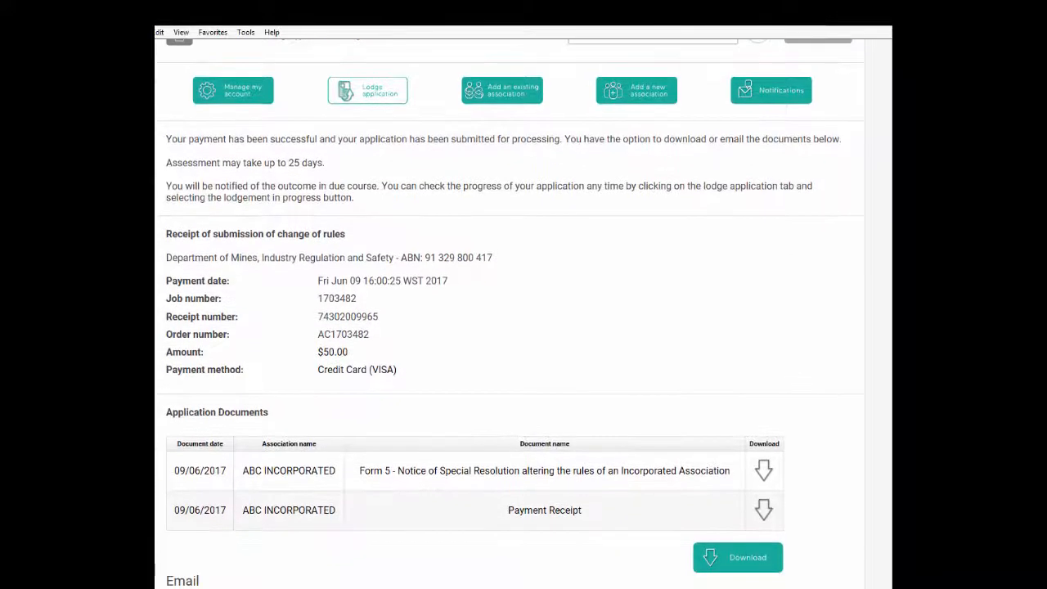
Email the application documents to the account's email address
{"action": "scroll", "coordinate": [763, 343], "scroll_direction": "down", "scroll_amount": 3}
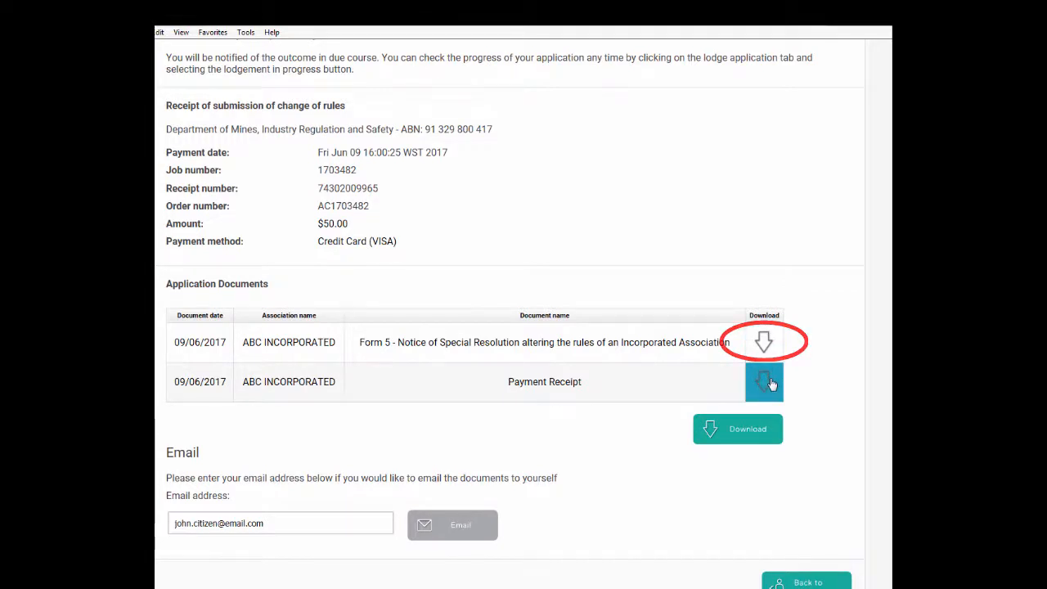
{"action": "left_click", "coordinate": [320, 524]}
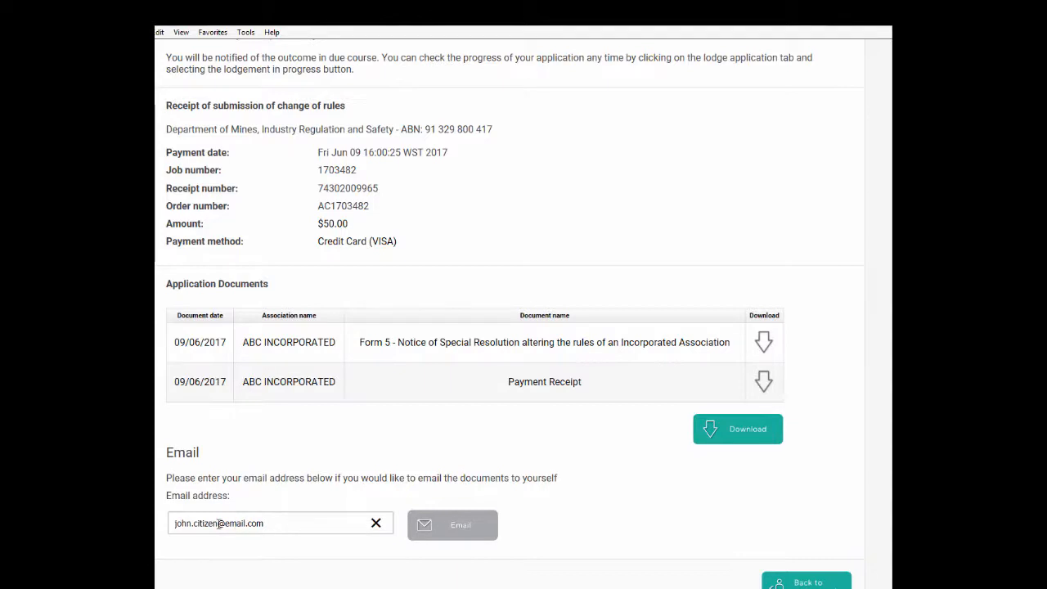
{"action": "left_click", "coordinate": [455, 527]}
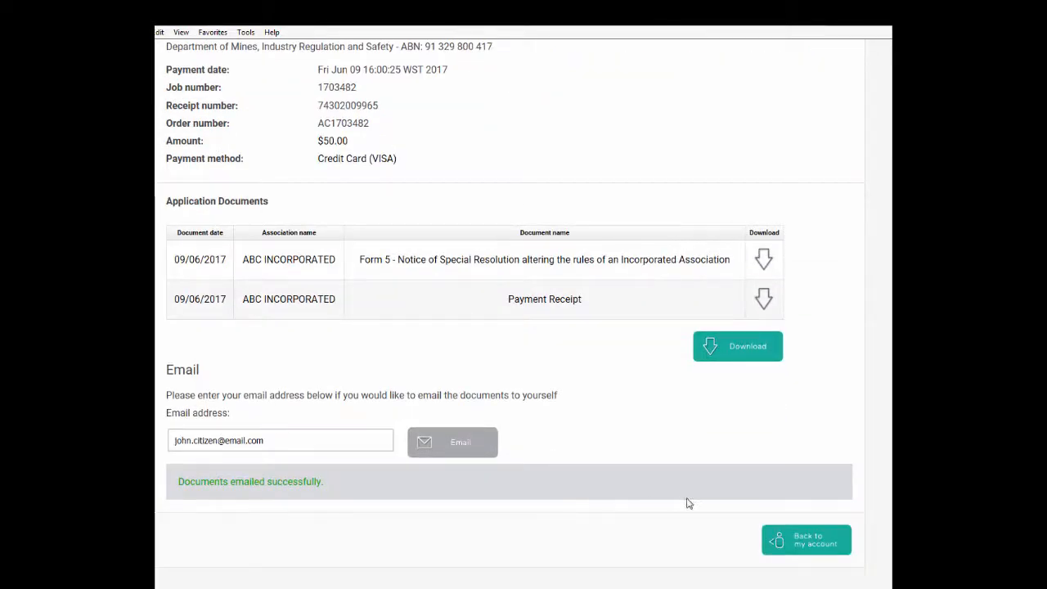
Replace the email address with a second address and email the documents there
{"action": "scroll", "coordinate": [510, 314], "scroll_direction": "up", "scroll_amount": 1}
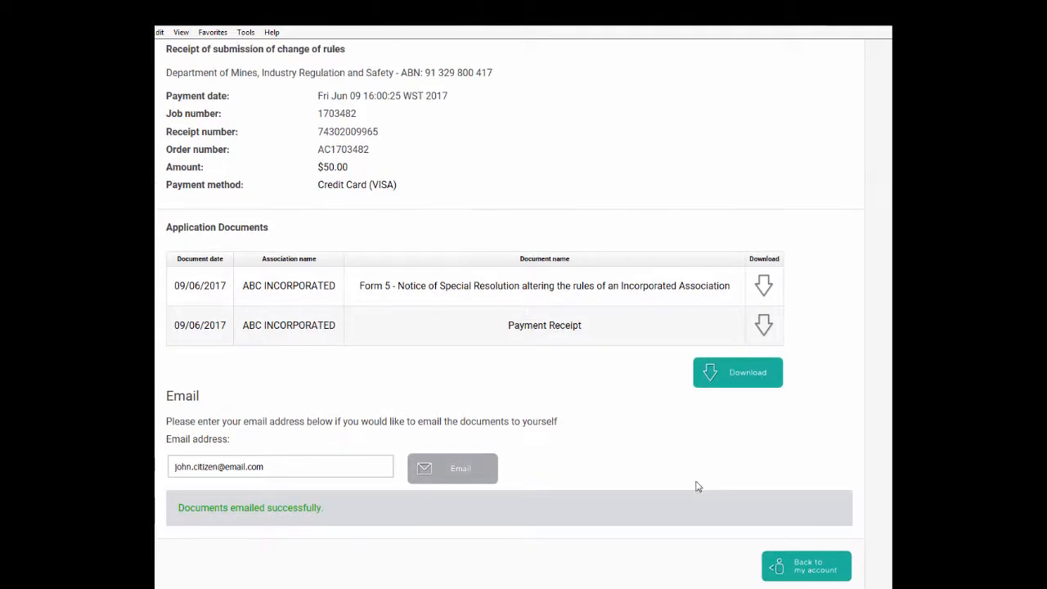
{"action": "left_click_drag", "start_coordinate": [302, 468], "coordinate": [163, 440]}
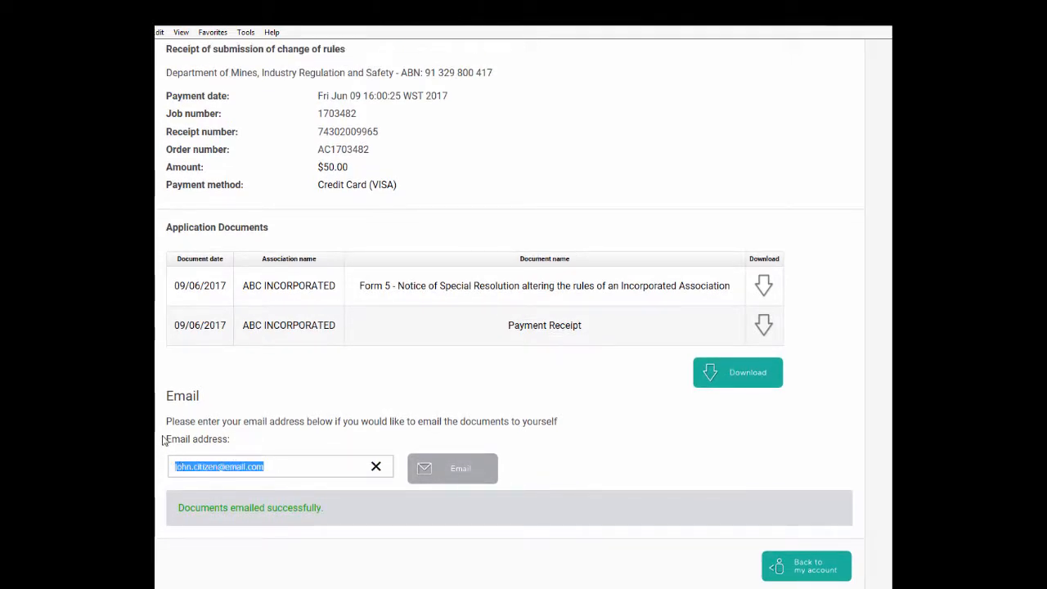
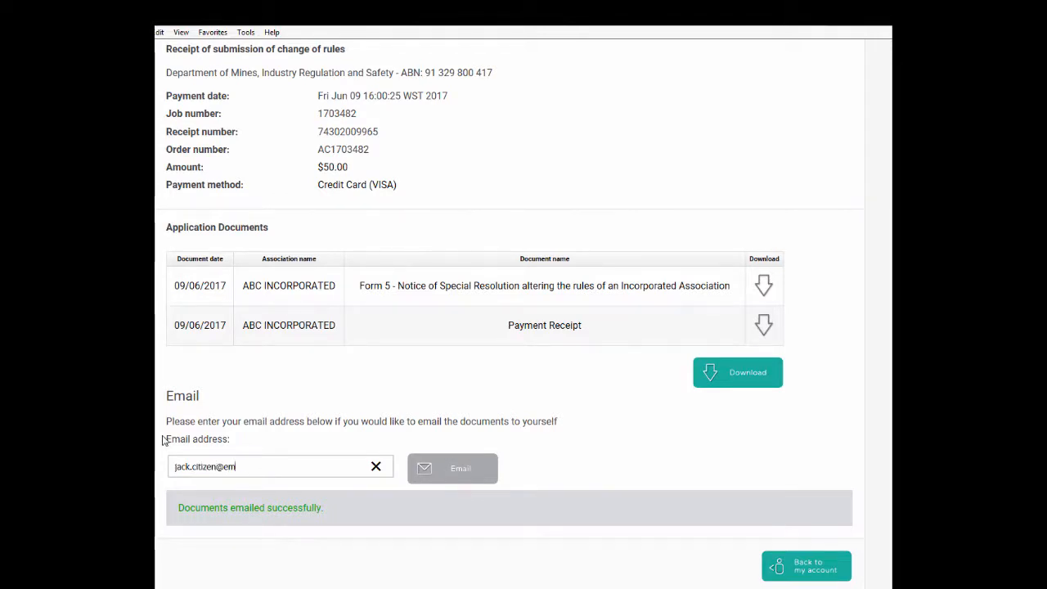
{"action": "left_click", "coordinate": [451, 468]}
Return to the Manage my account overview page
{"action": "scroll", "coordinate": [889, 411], "scroll_direction": "up", "scroll_amount": 3}
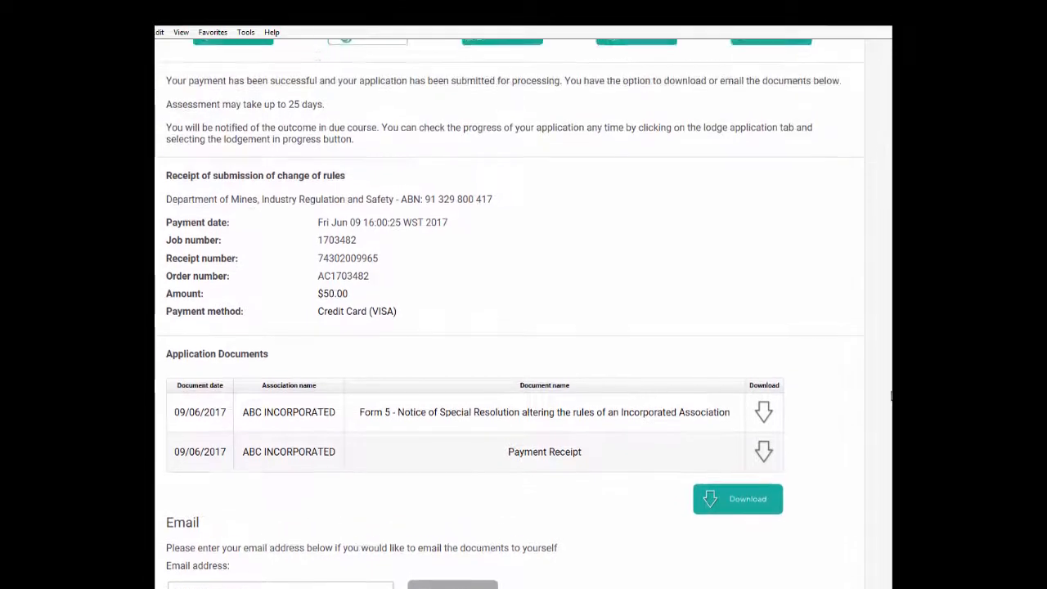
{"action": "scroll", "coordinate": [888, 411], "scroll_direction": "down", "scroll_amount": 3}
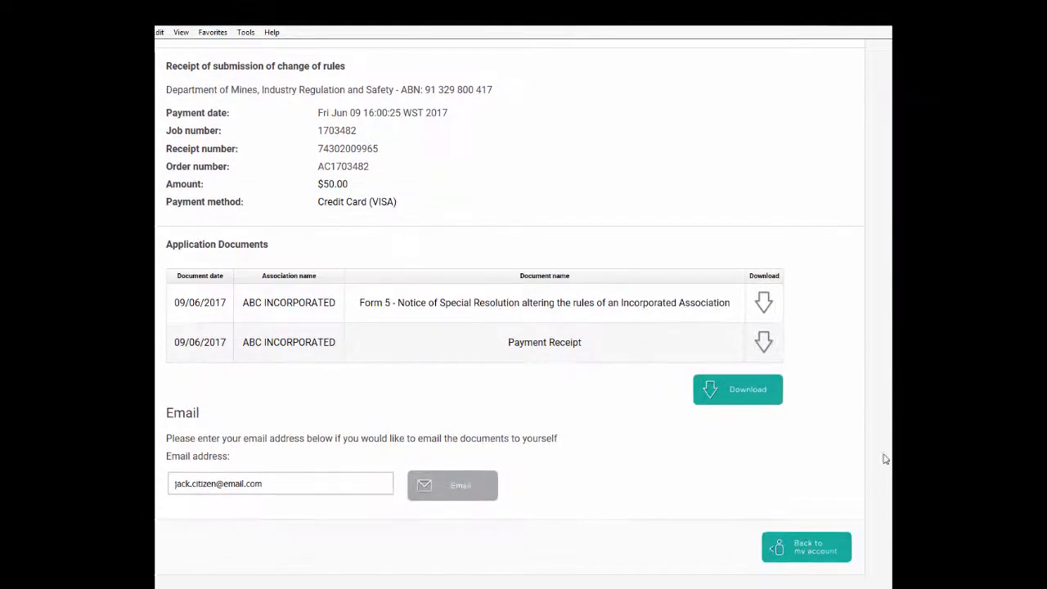
{"action": "left_click", "coordinate": [819, 561]}
{"action": "scroll", "coordinate": [821, 561], "scroll_direction": "down", "scroll_amount": 3}
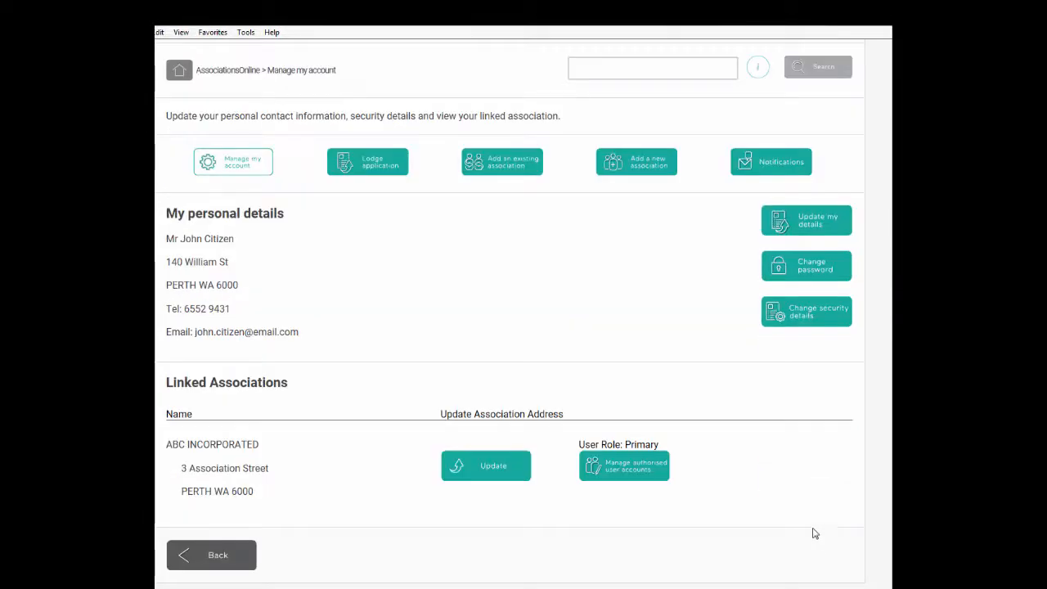